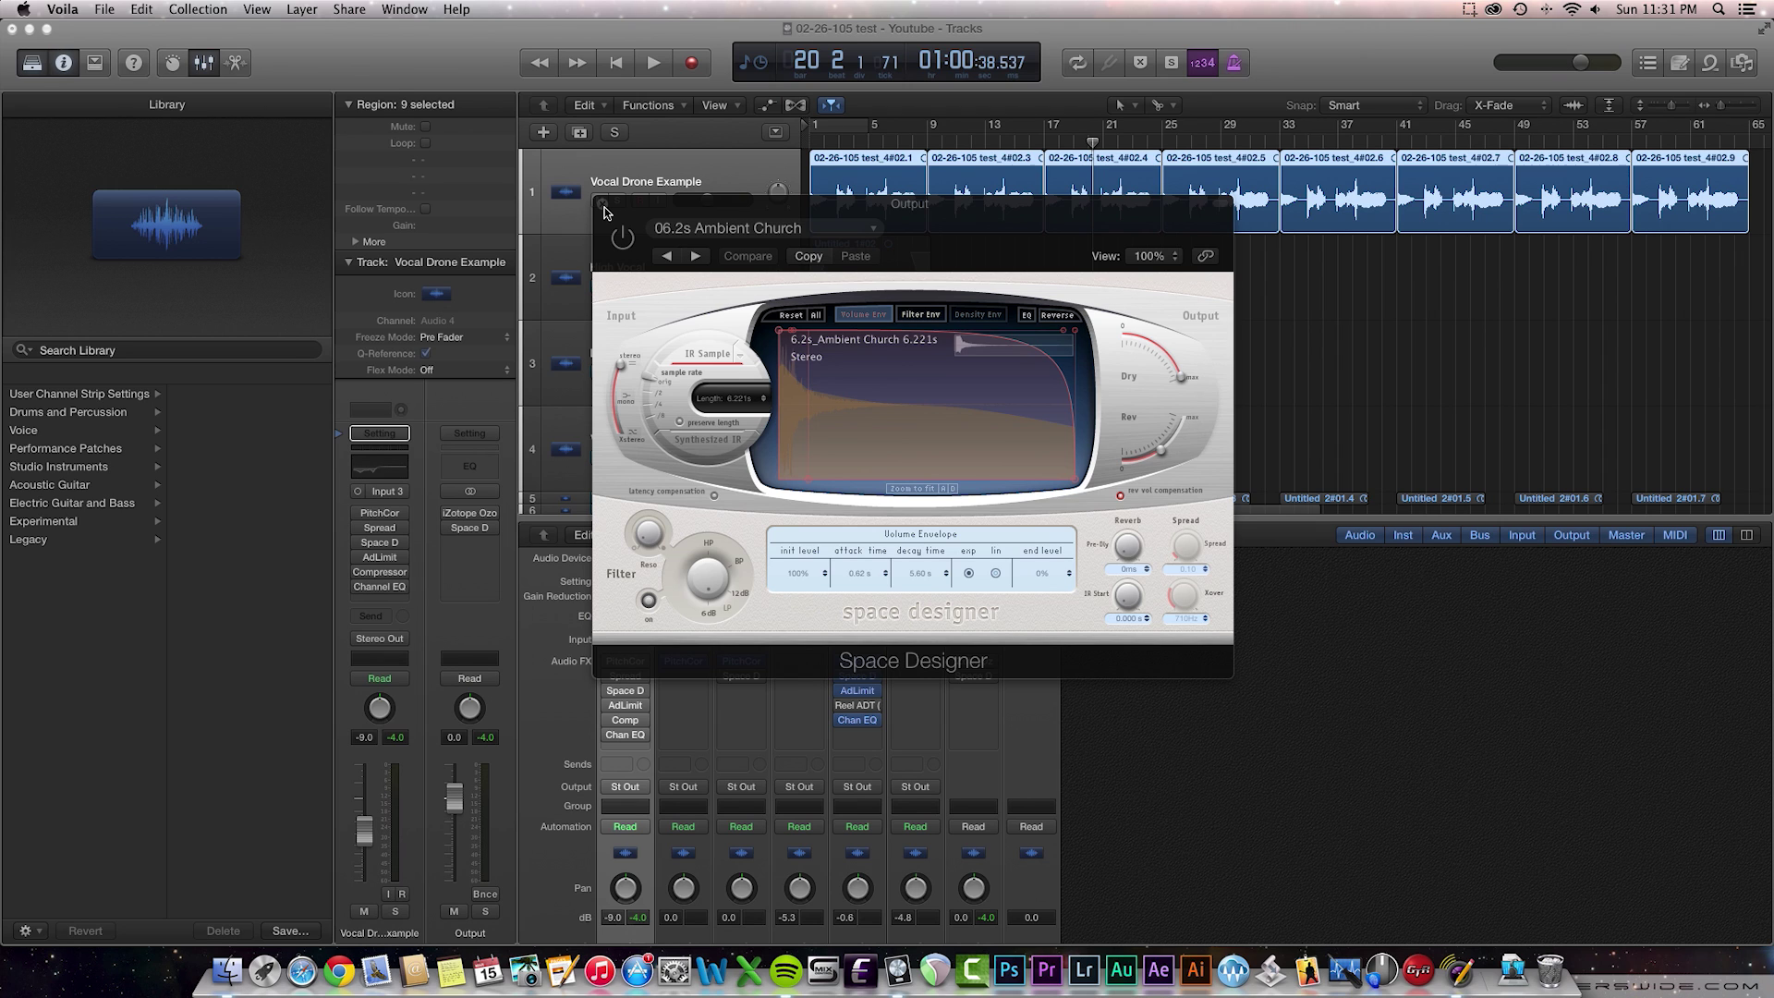
- Close the output's Space Designer, mute the Vocal Drone Example track, and unmute the High Vocal and Low Vocal tracks
click(604, 208)
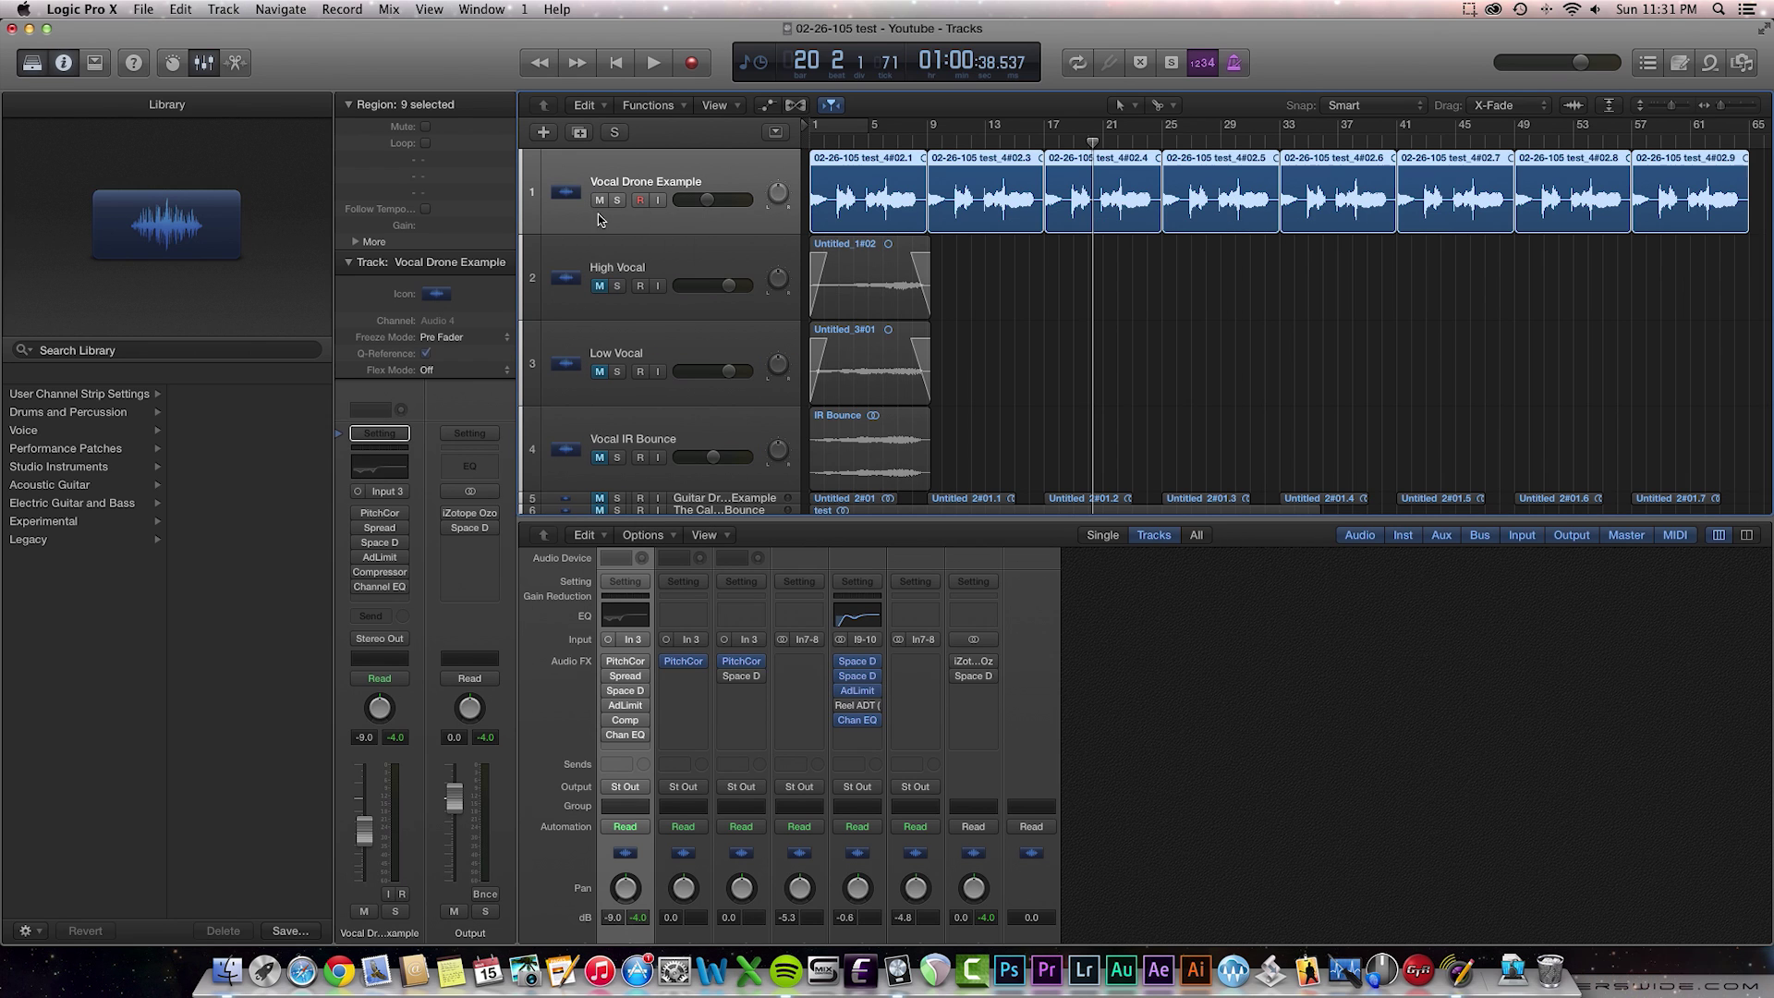
click(598, 201)
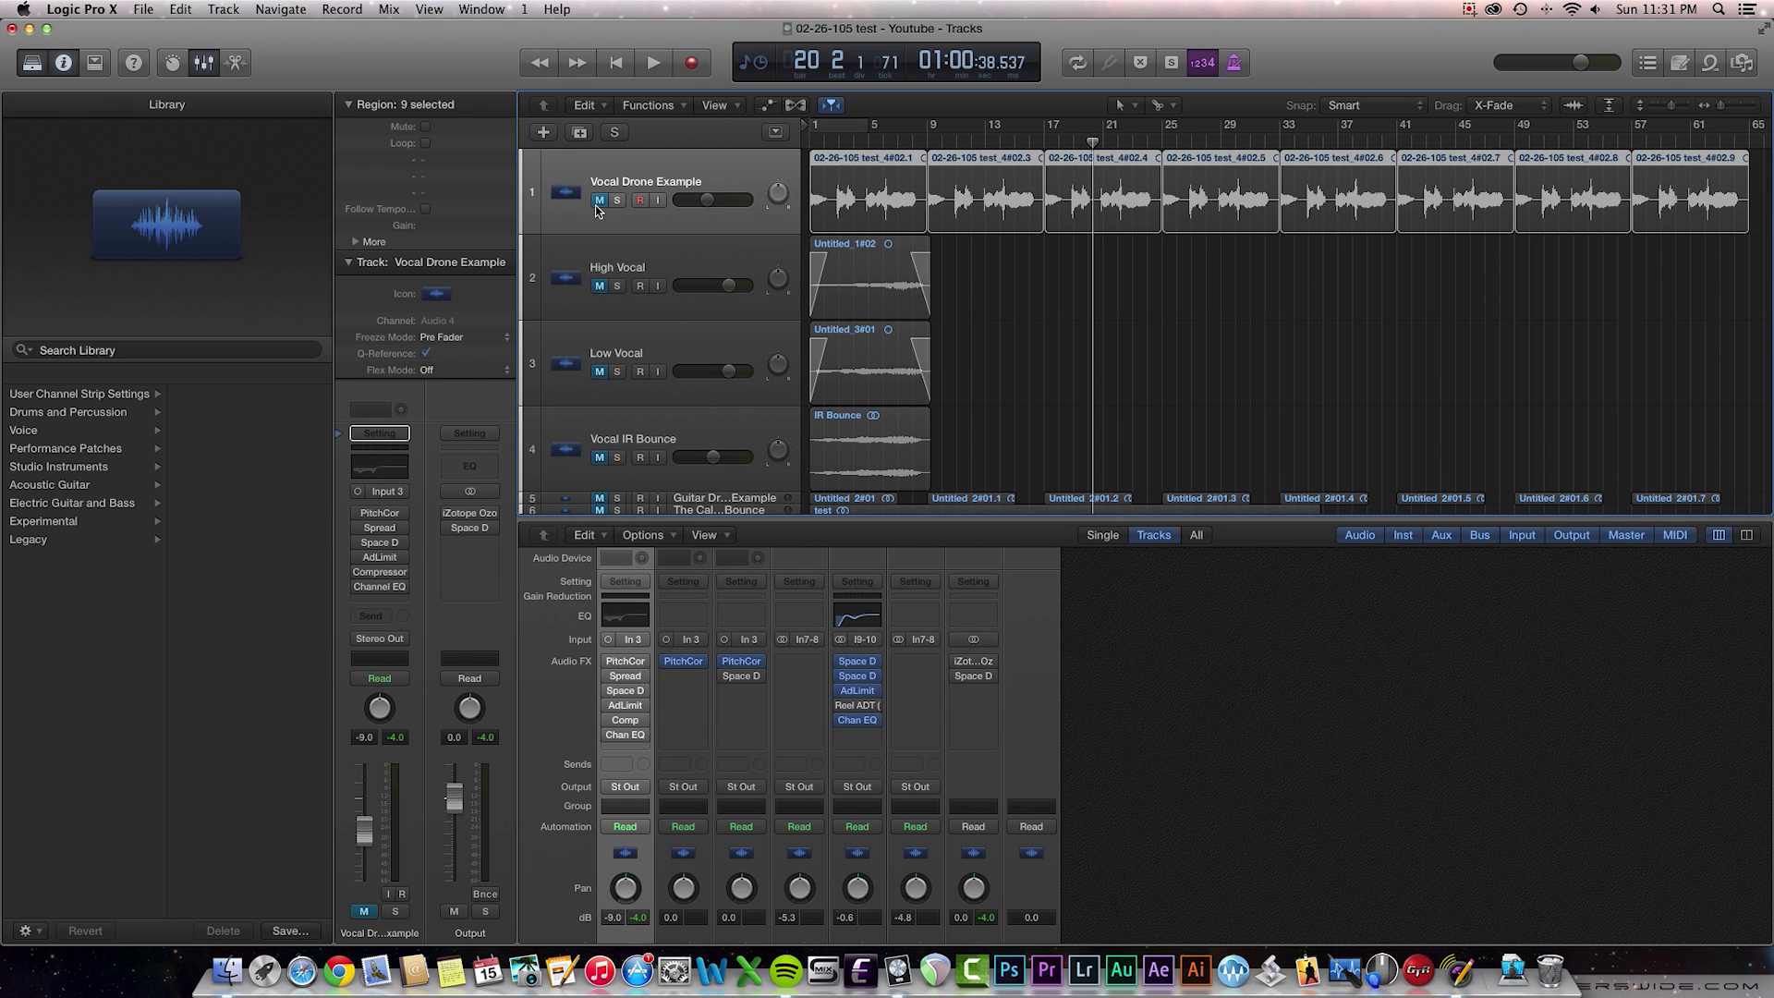
click(599, 286)
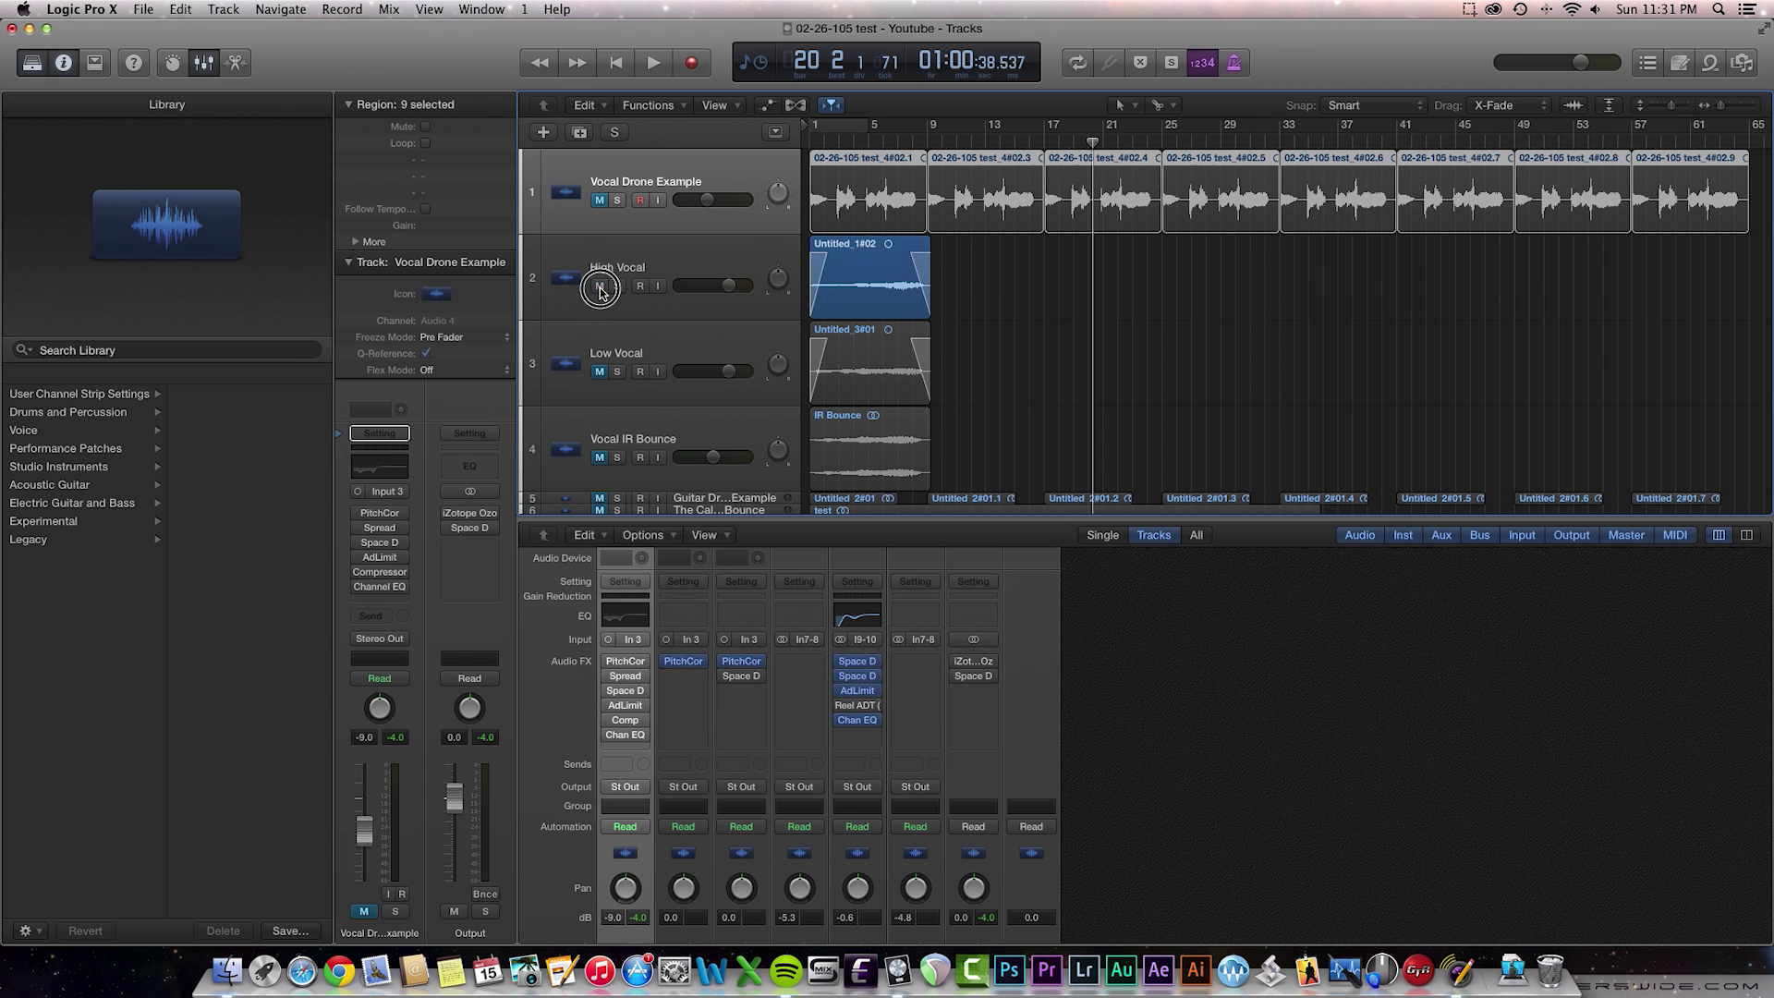
click(599, 372)
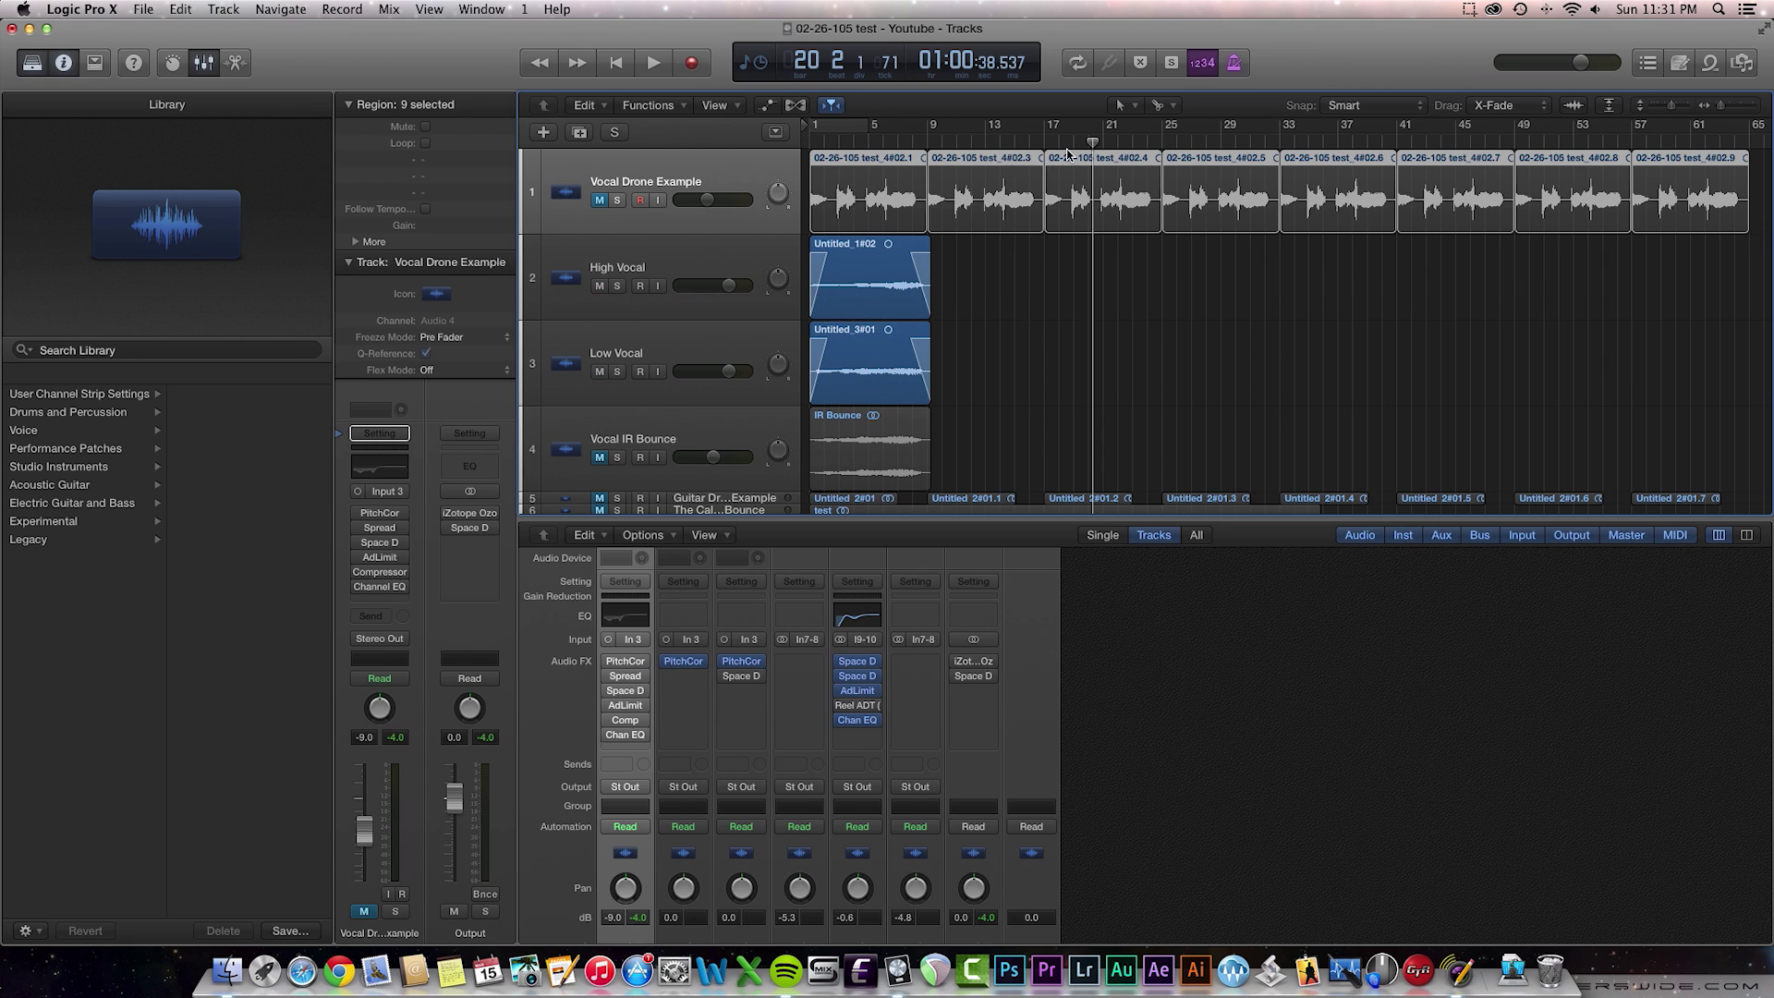
- Play the High Vocal and Low Vocal recordings together from the start of the project
drag(1093, 145, 793, 163)
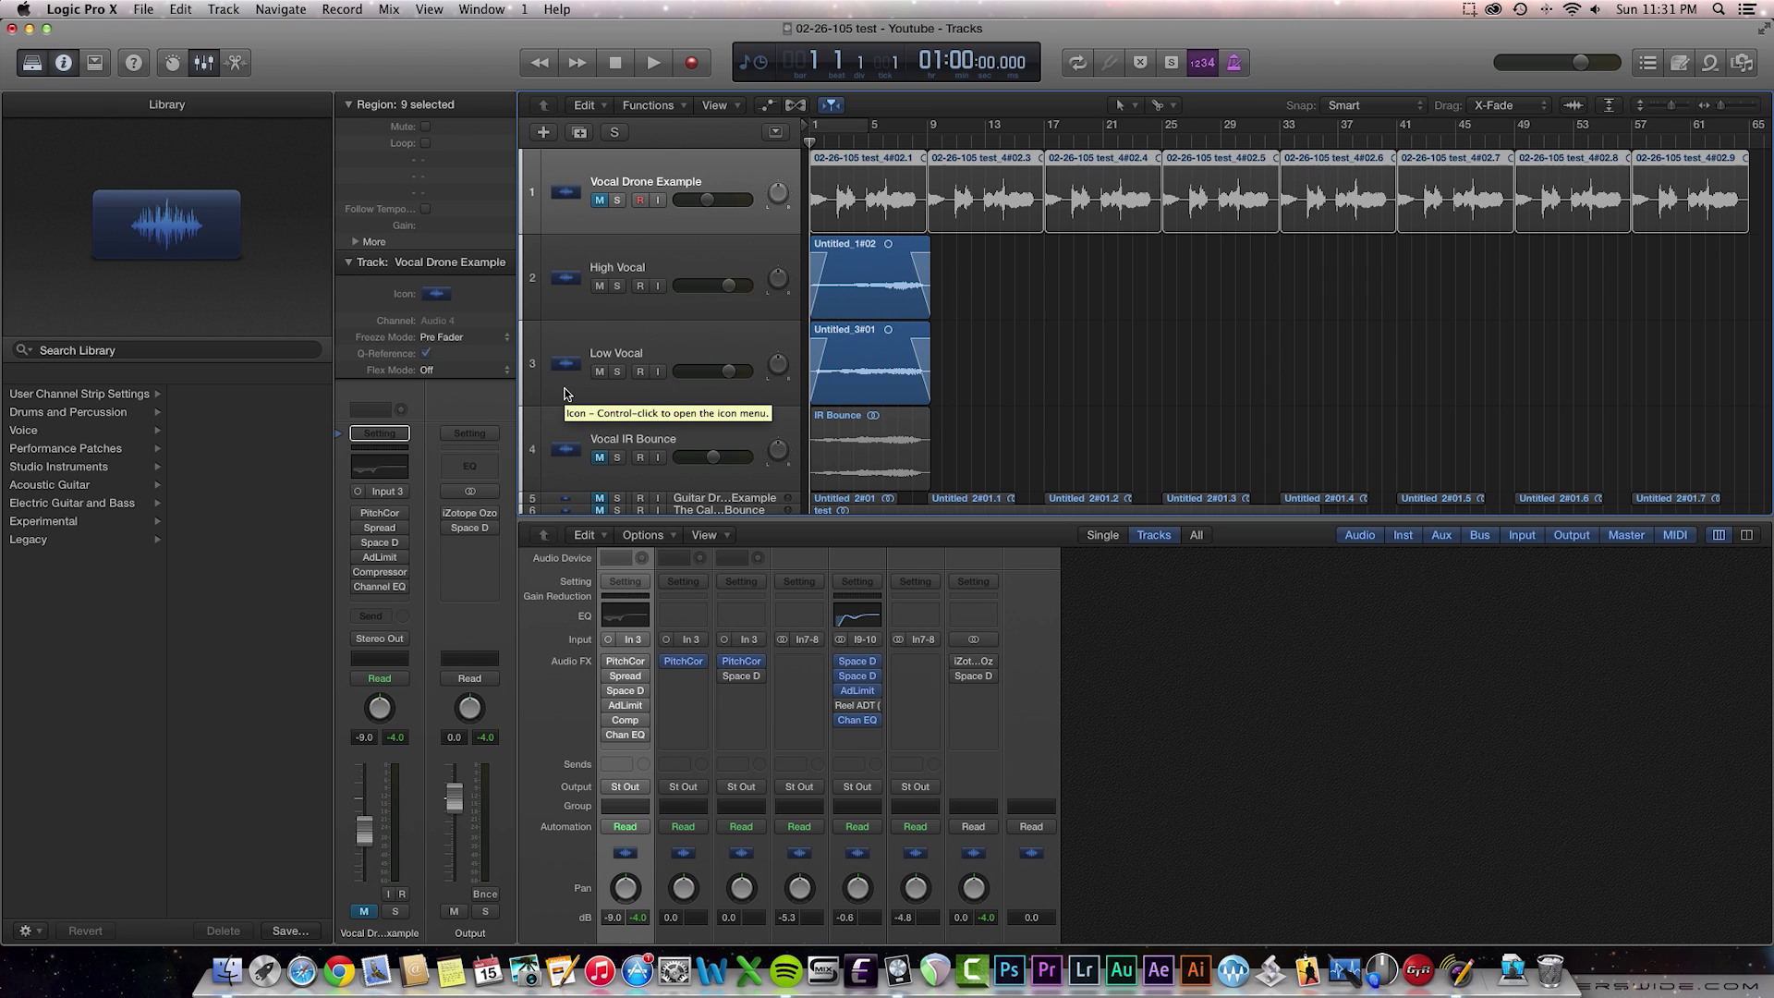
key(space)
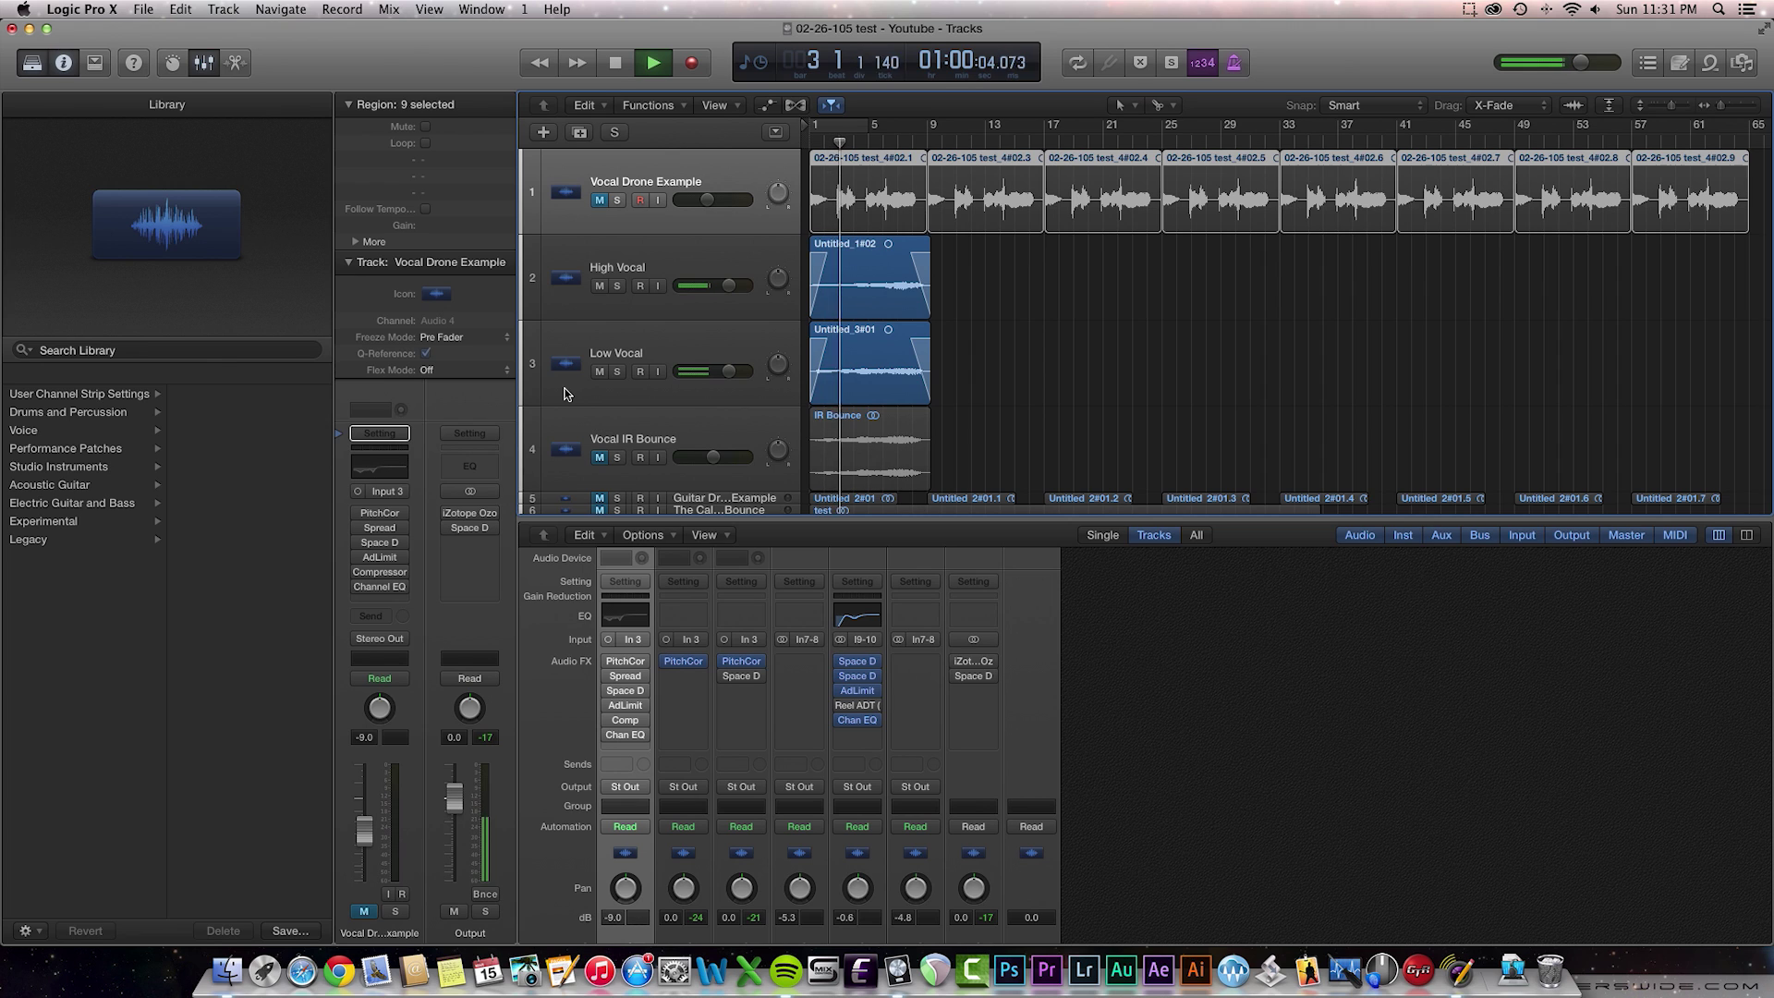
key(space)
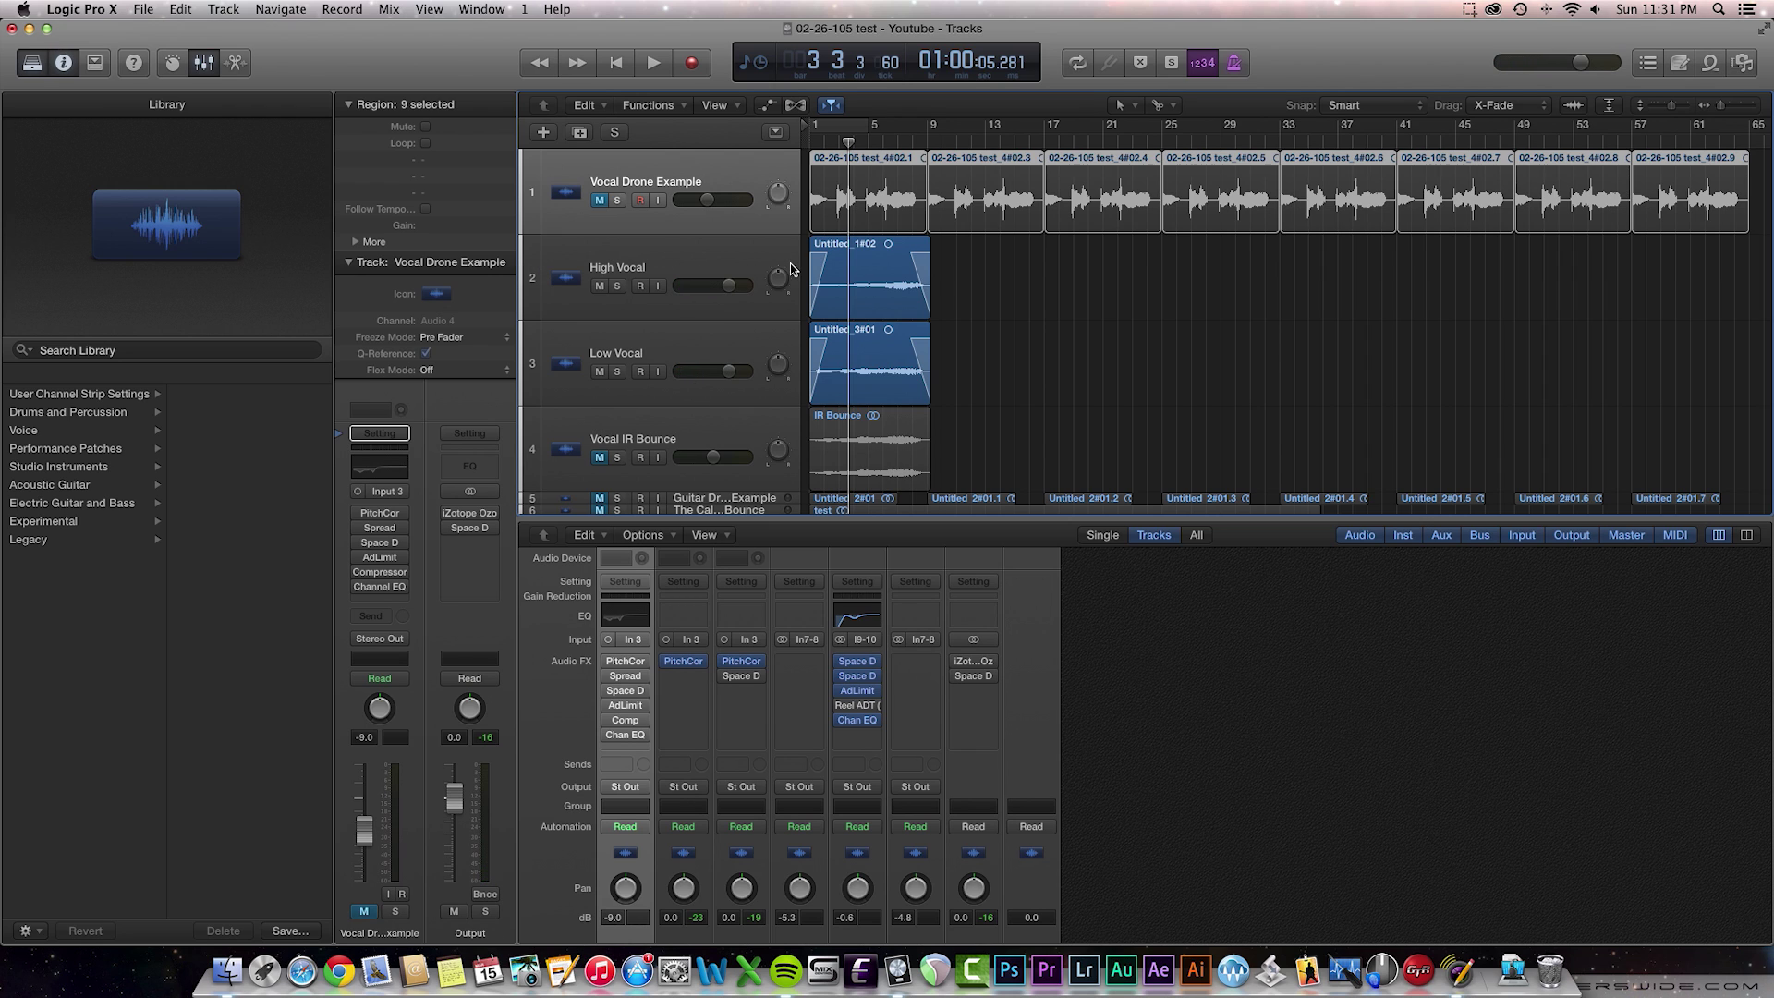
key(space)
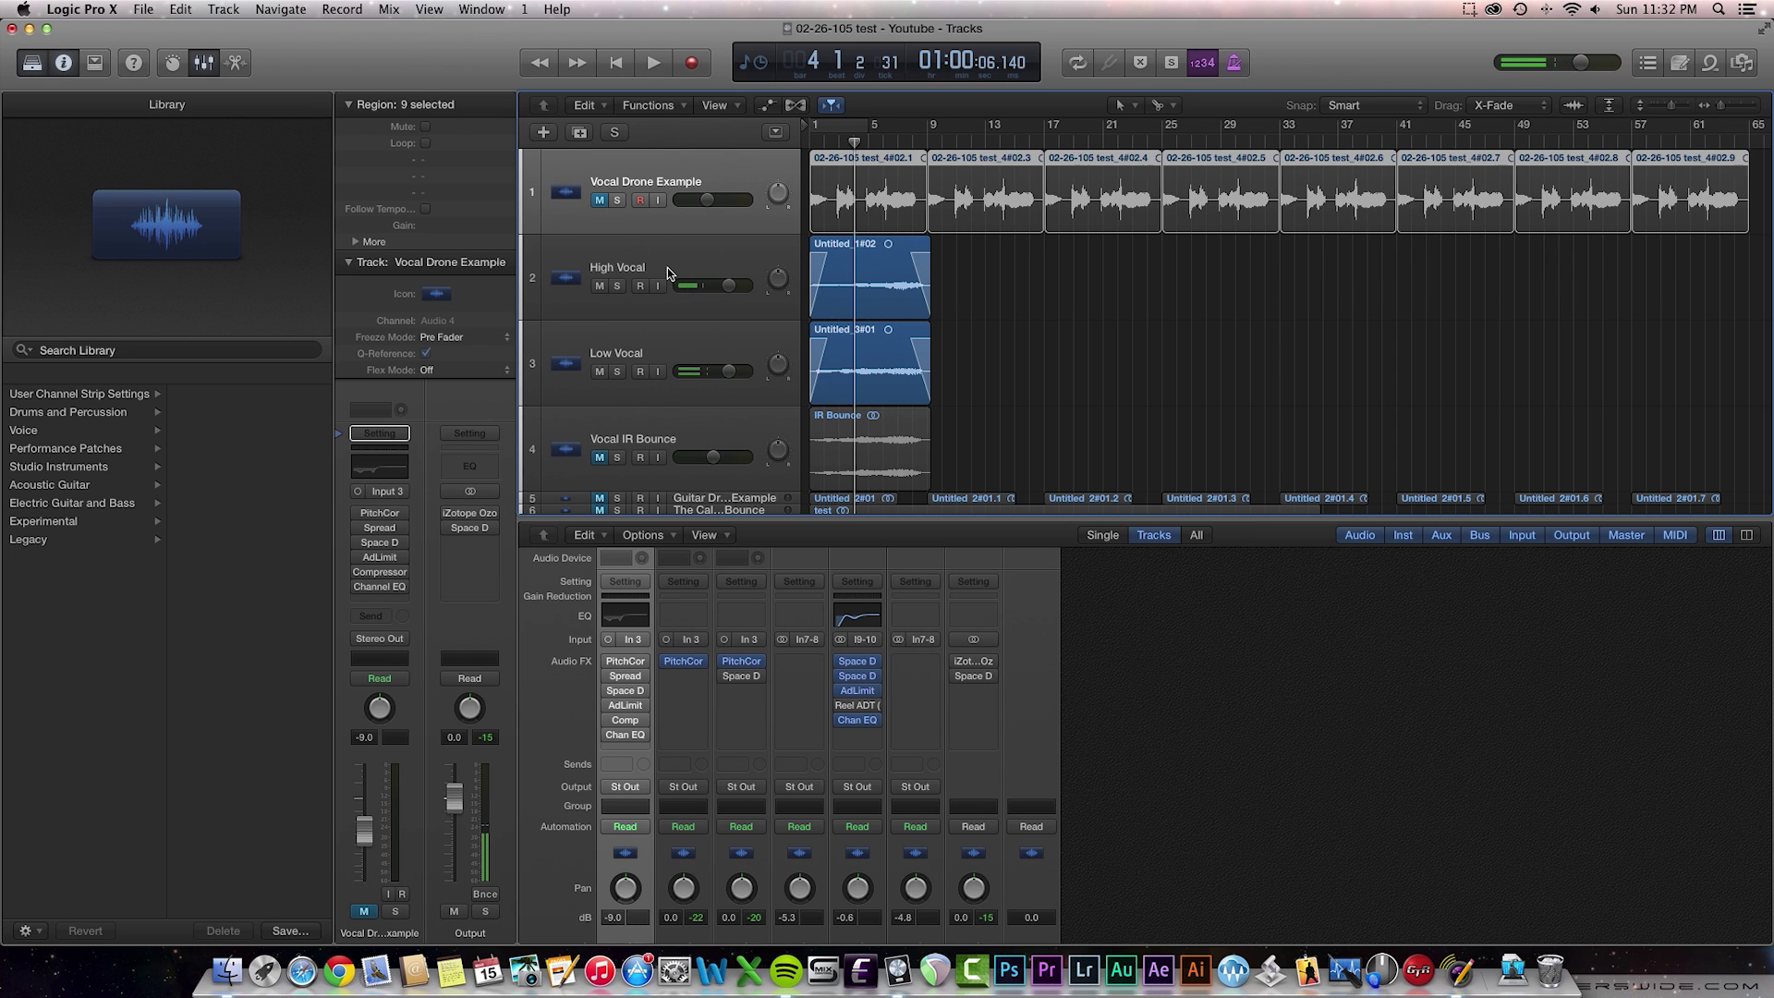
- Mute High Vocal and Low Vocal, unmute the Vocal IR Bounce track, and audition it
click(600, 286)
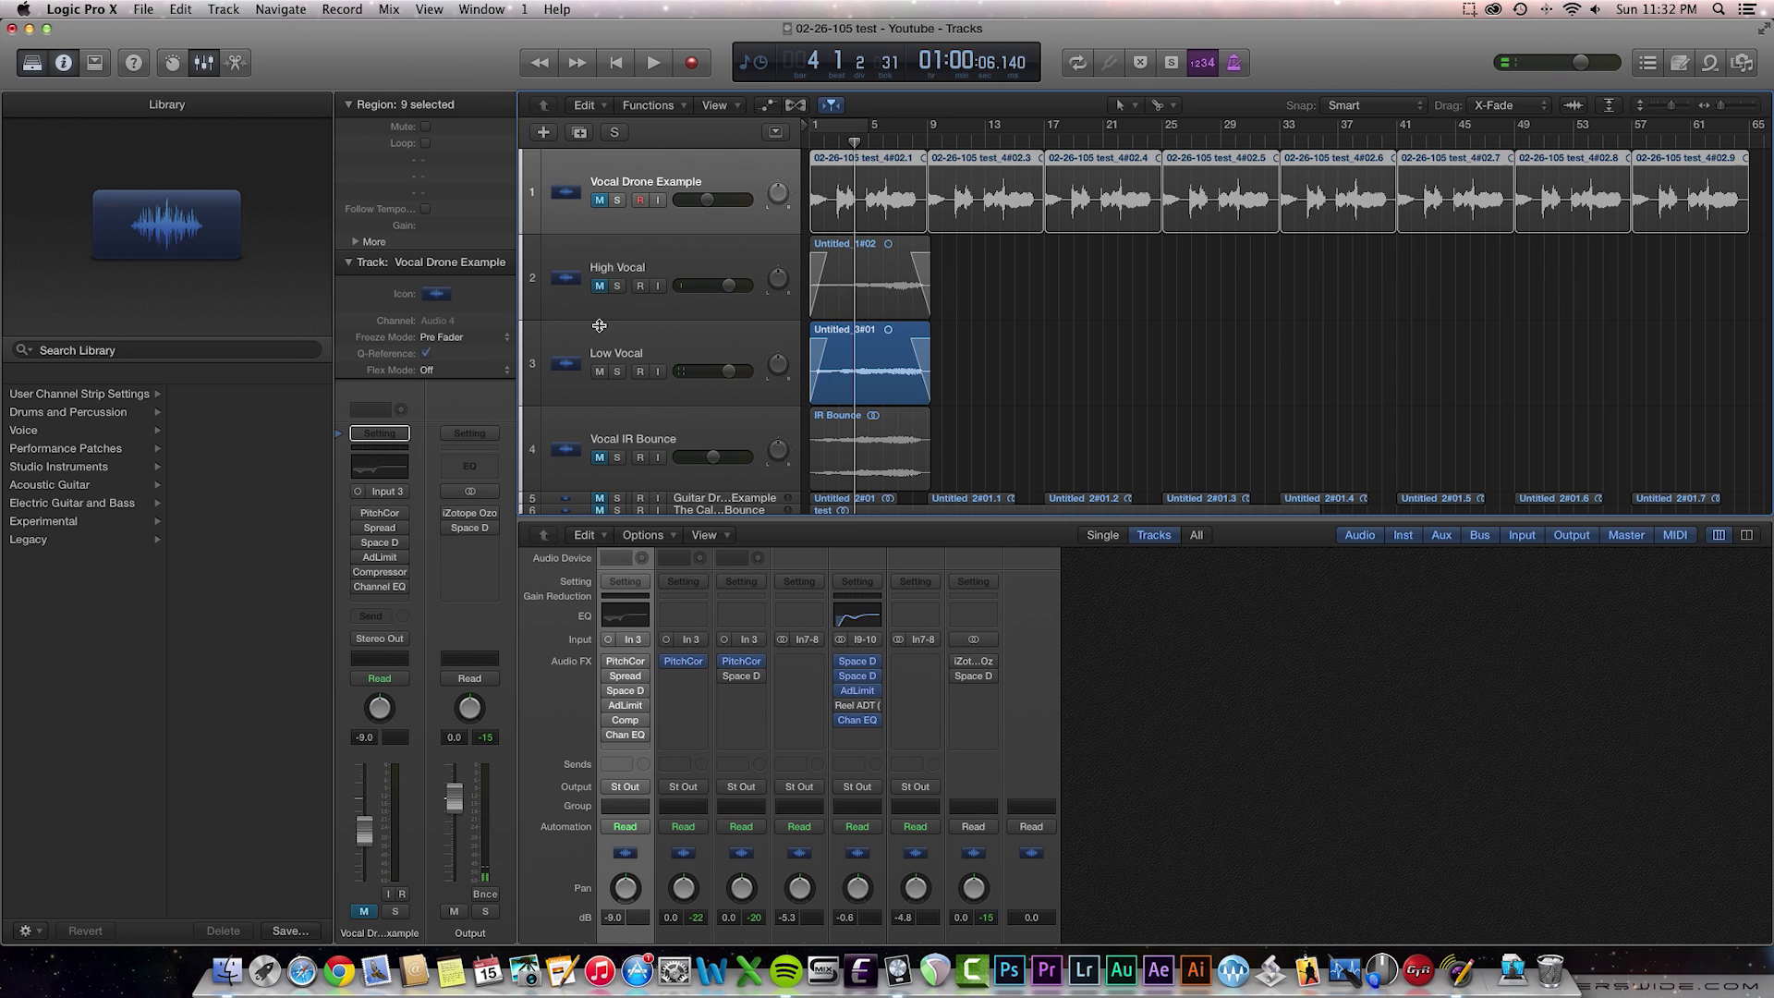
click(599, 372)
click(600, 458)
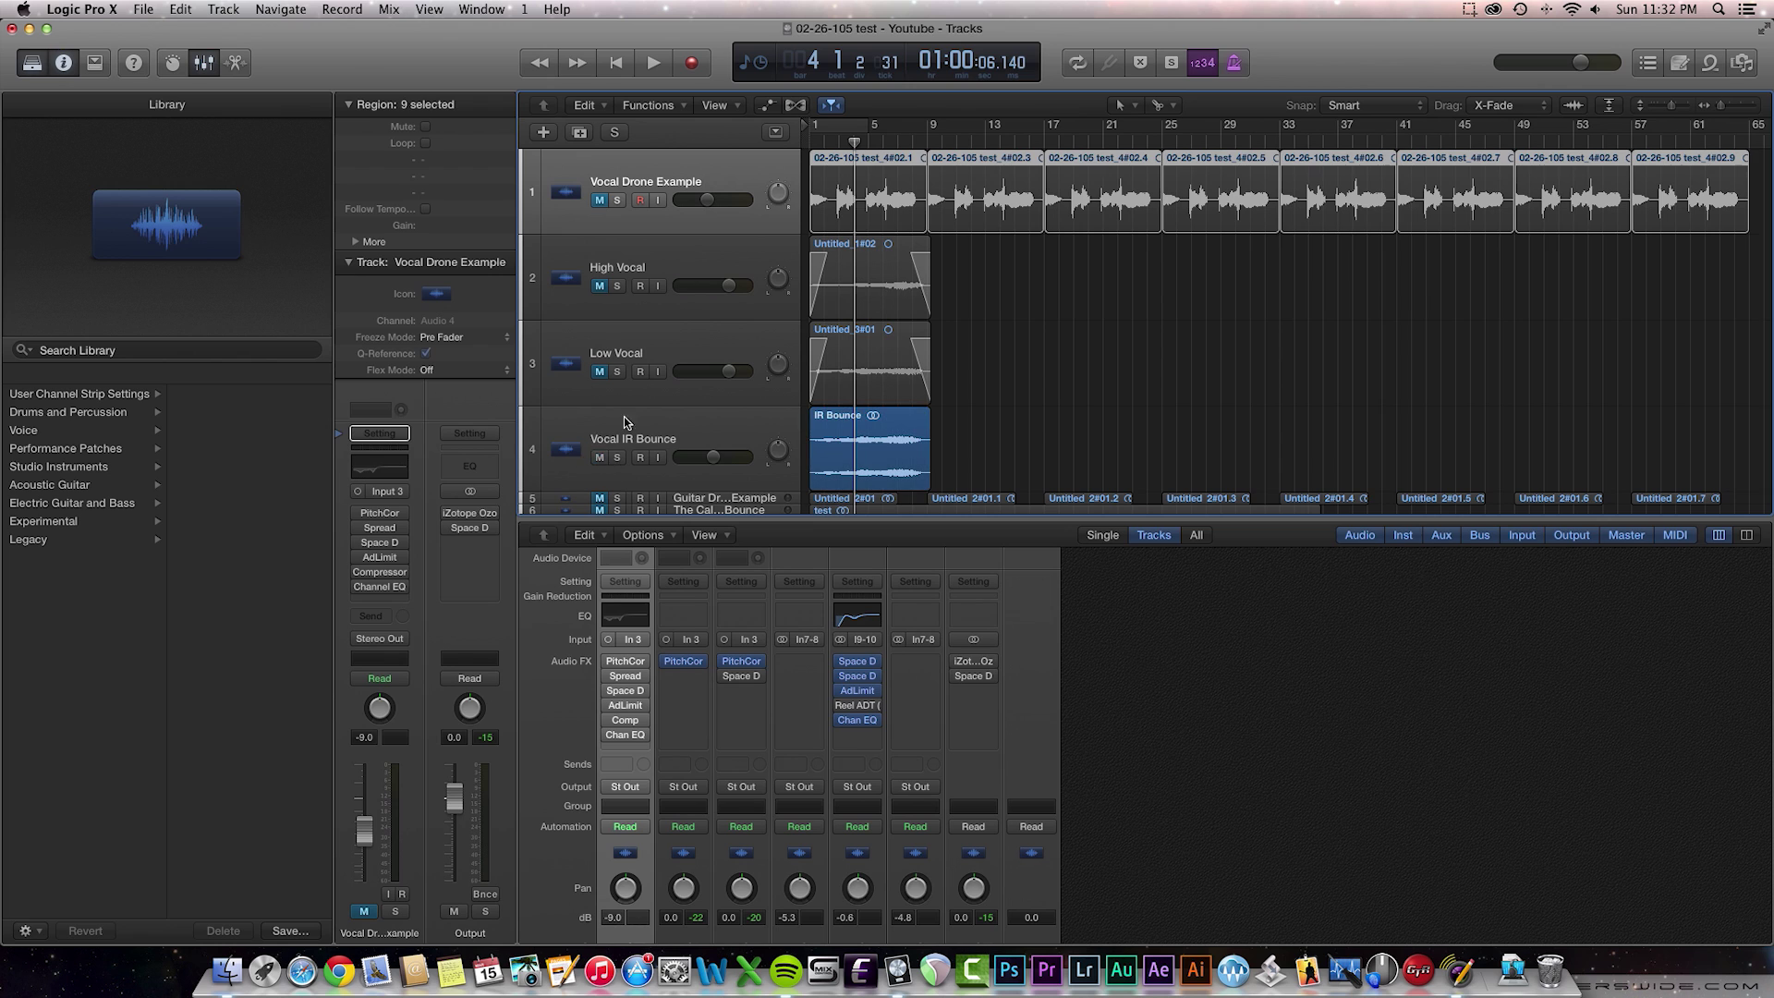
click(695, 430)
key(space)
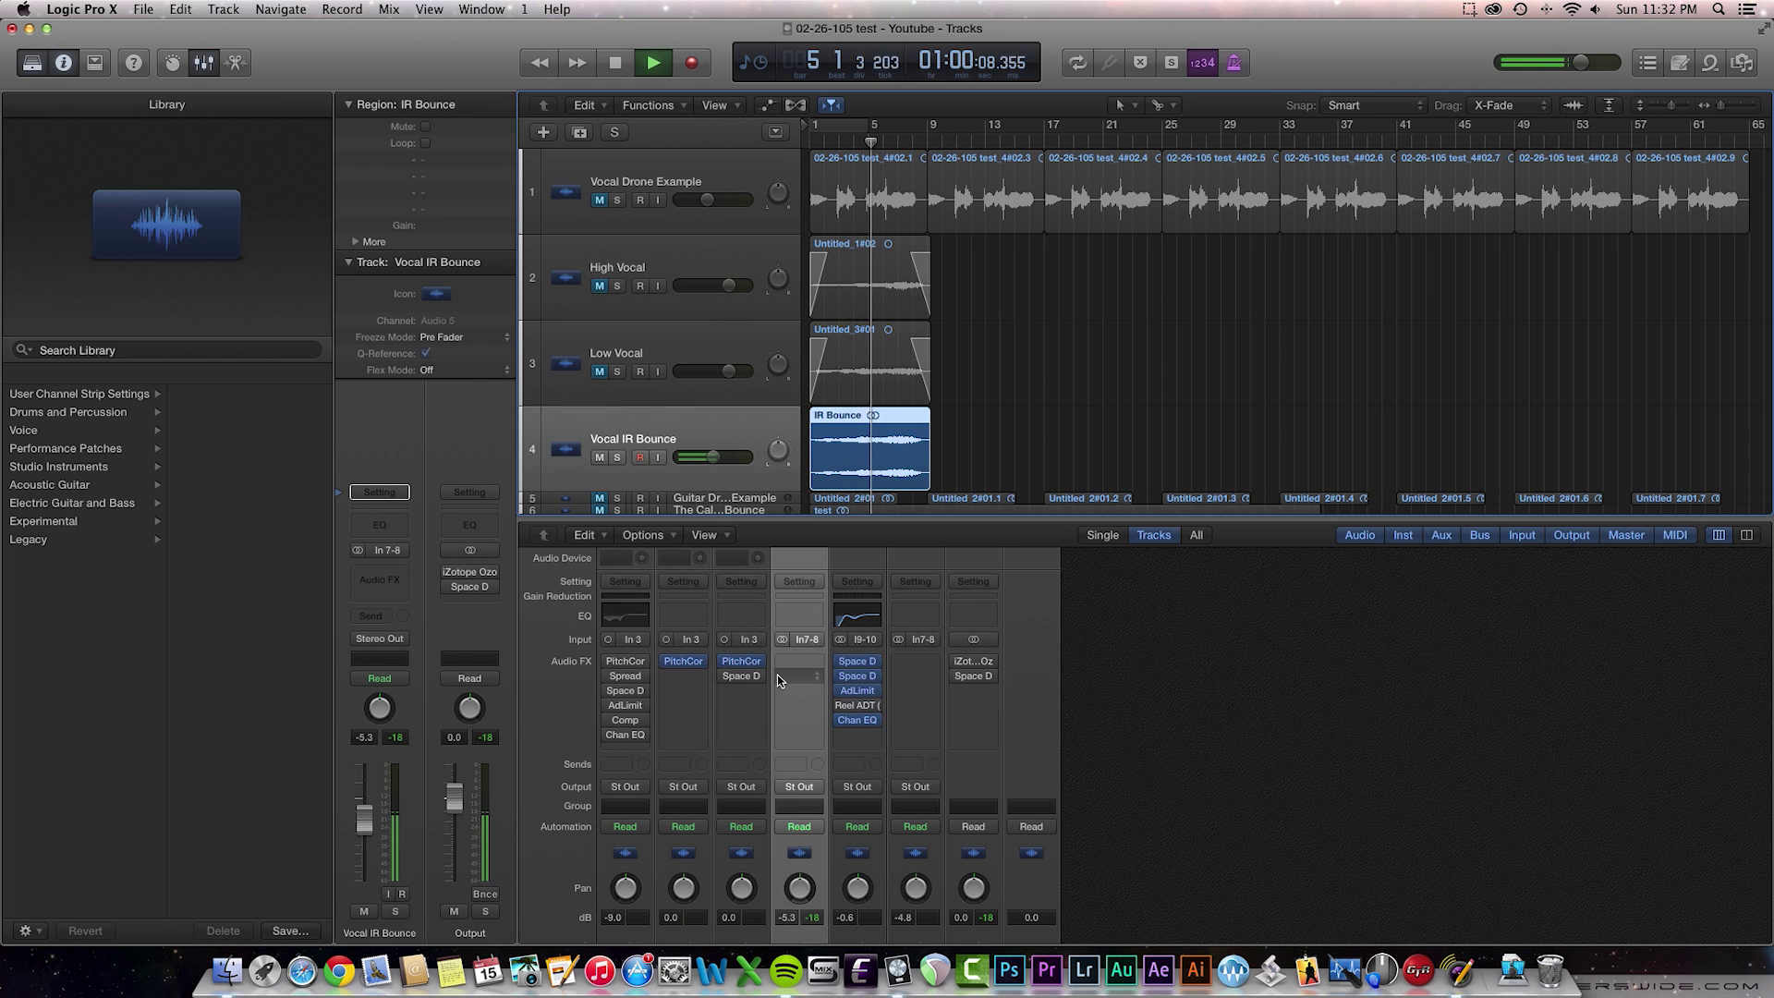
key(space)
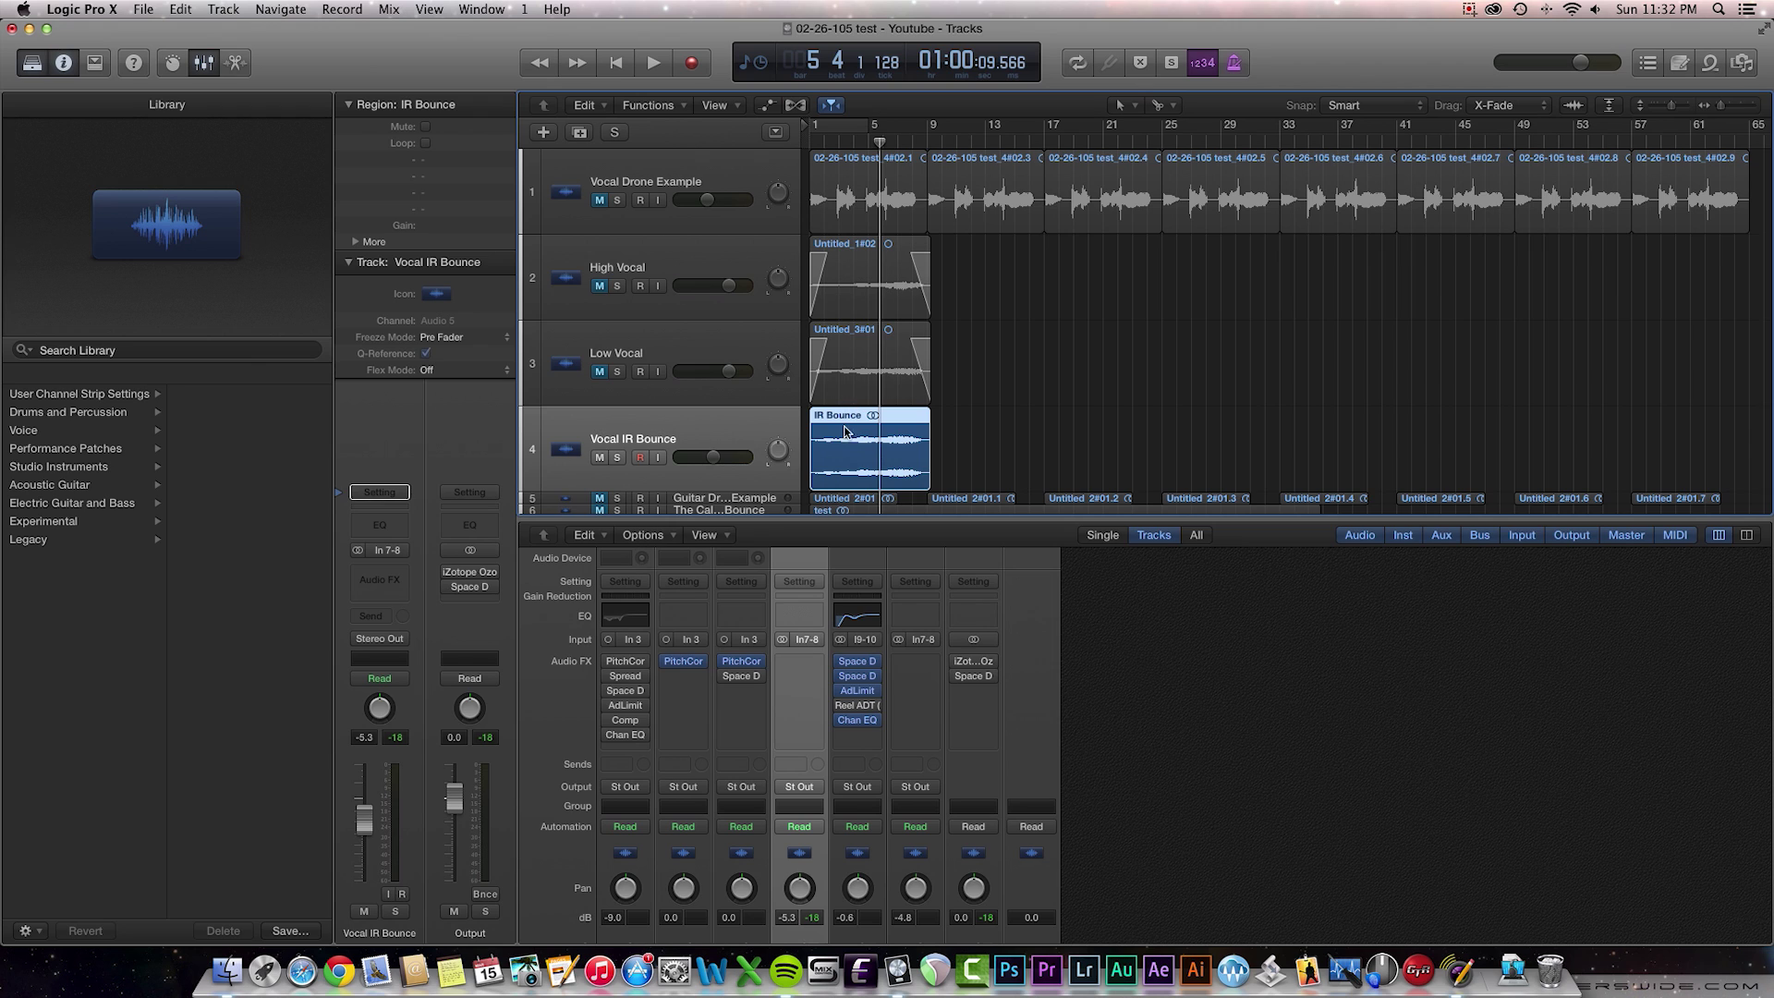
- Mute the Vocal IR Bounce track, unmute Vocal Drone Example, and play it from the start without its effects
key(comma)
key(comma)
key(comma)
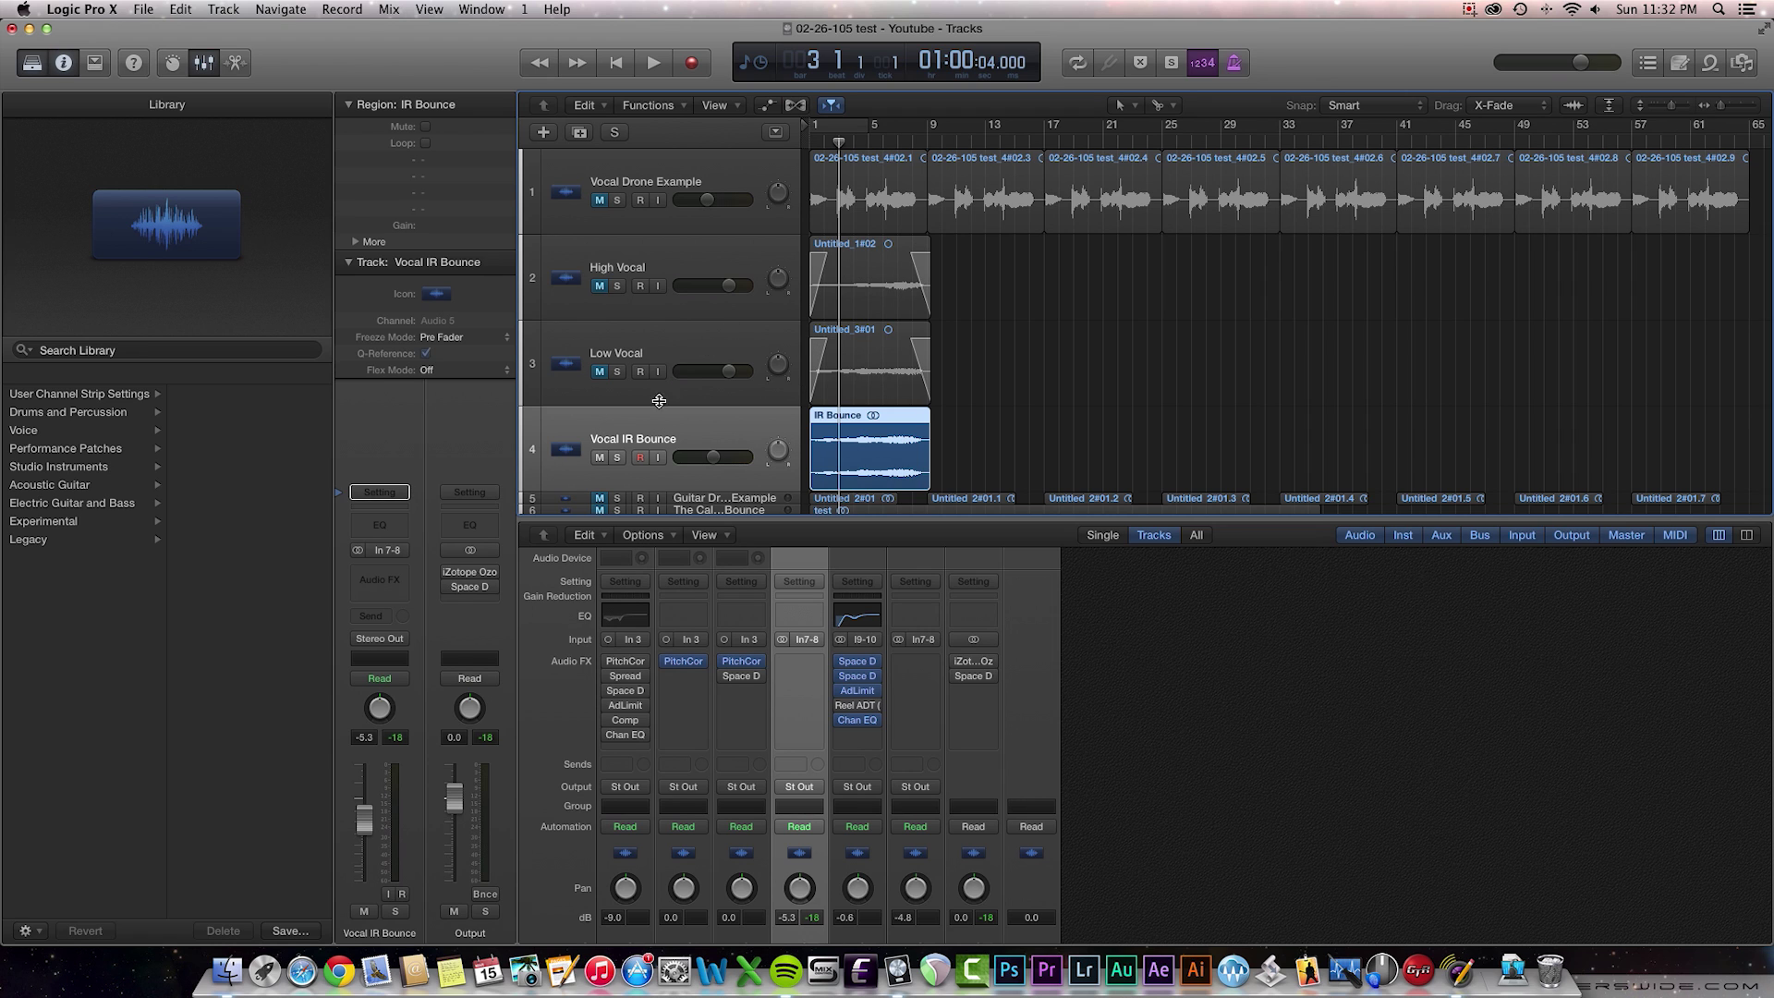
click(599, 458)
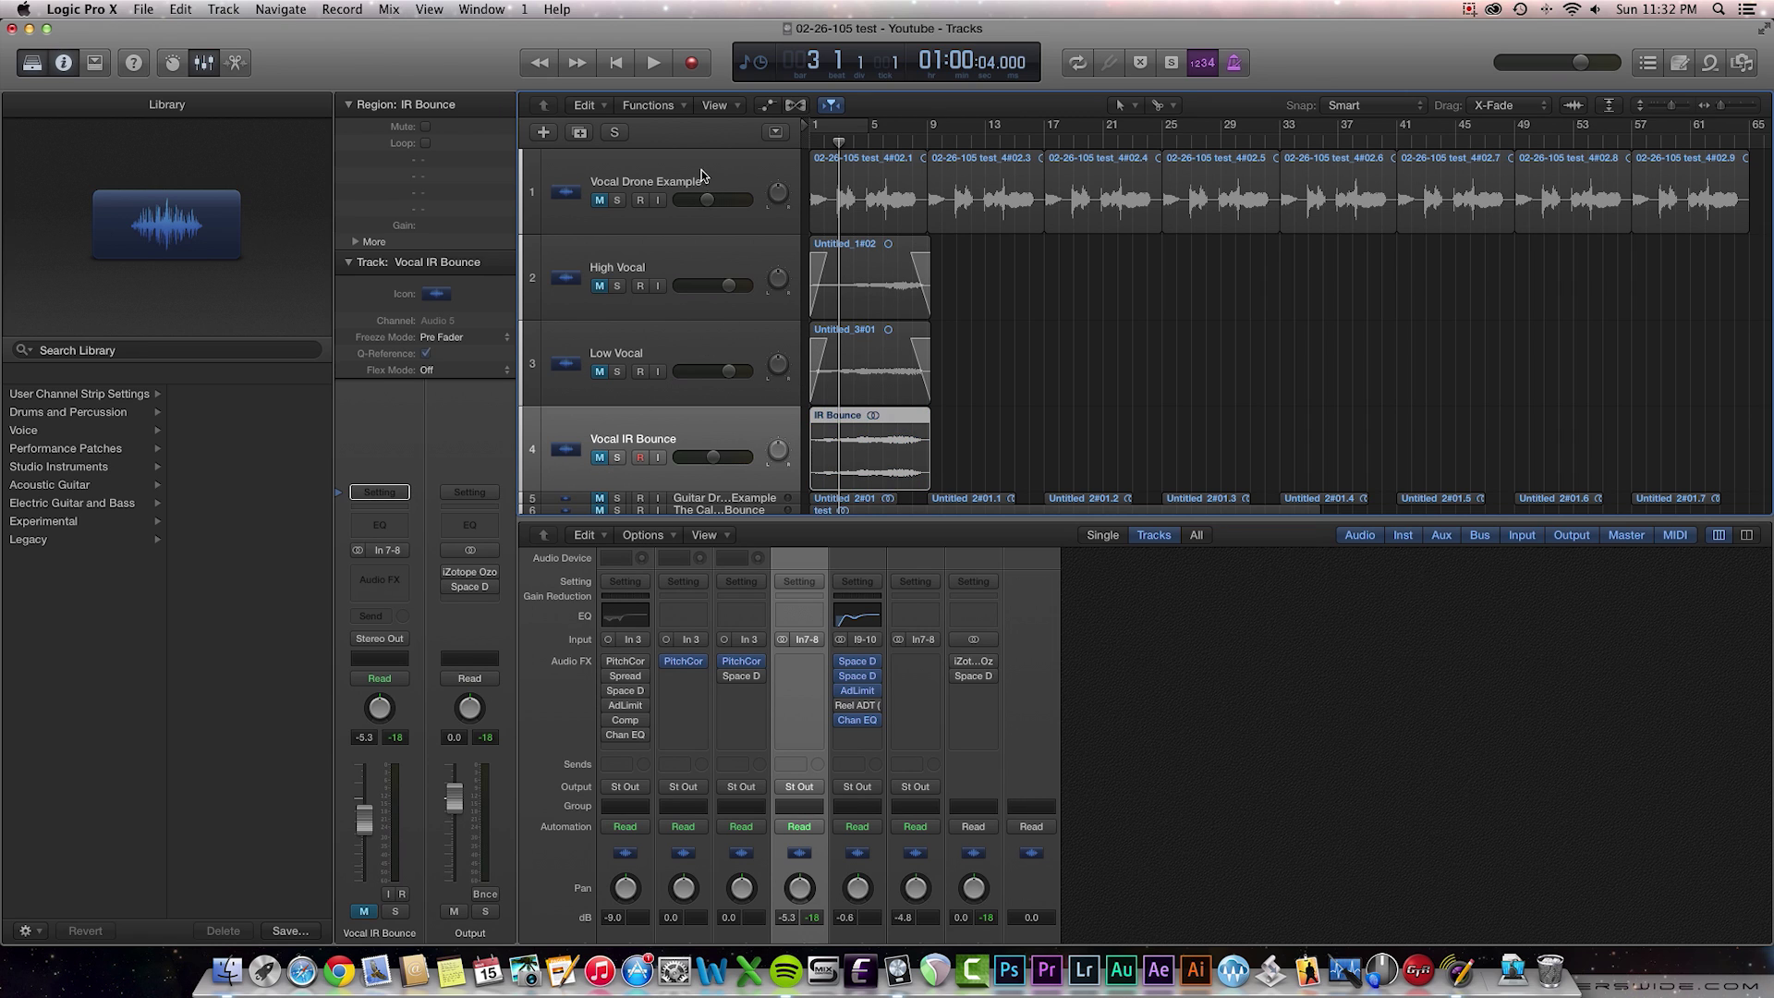
click(697, 174)
drag(829, 141, 806, 144)
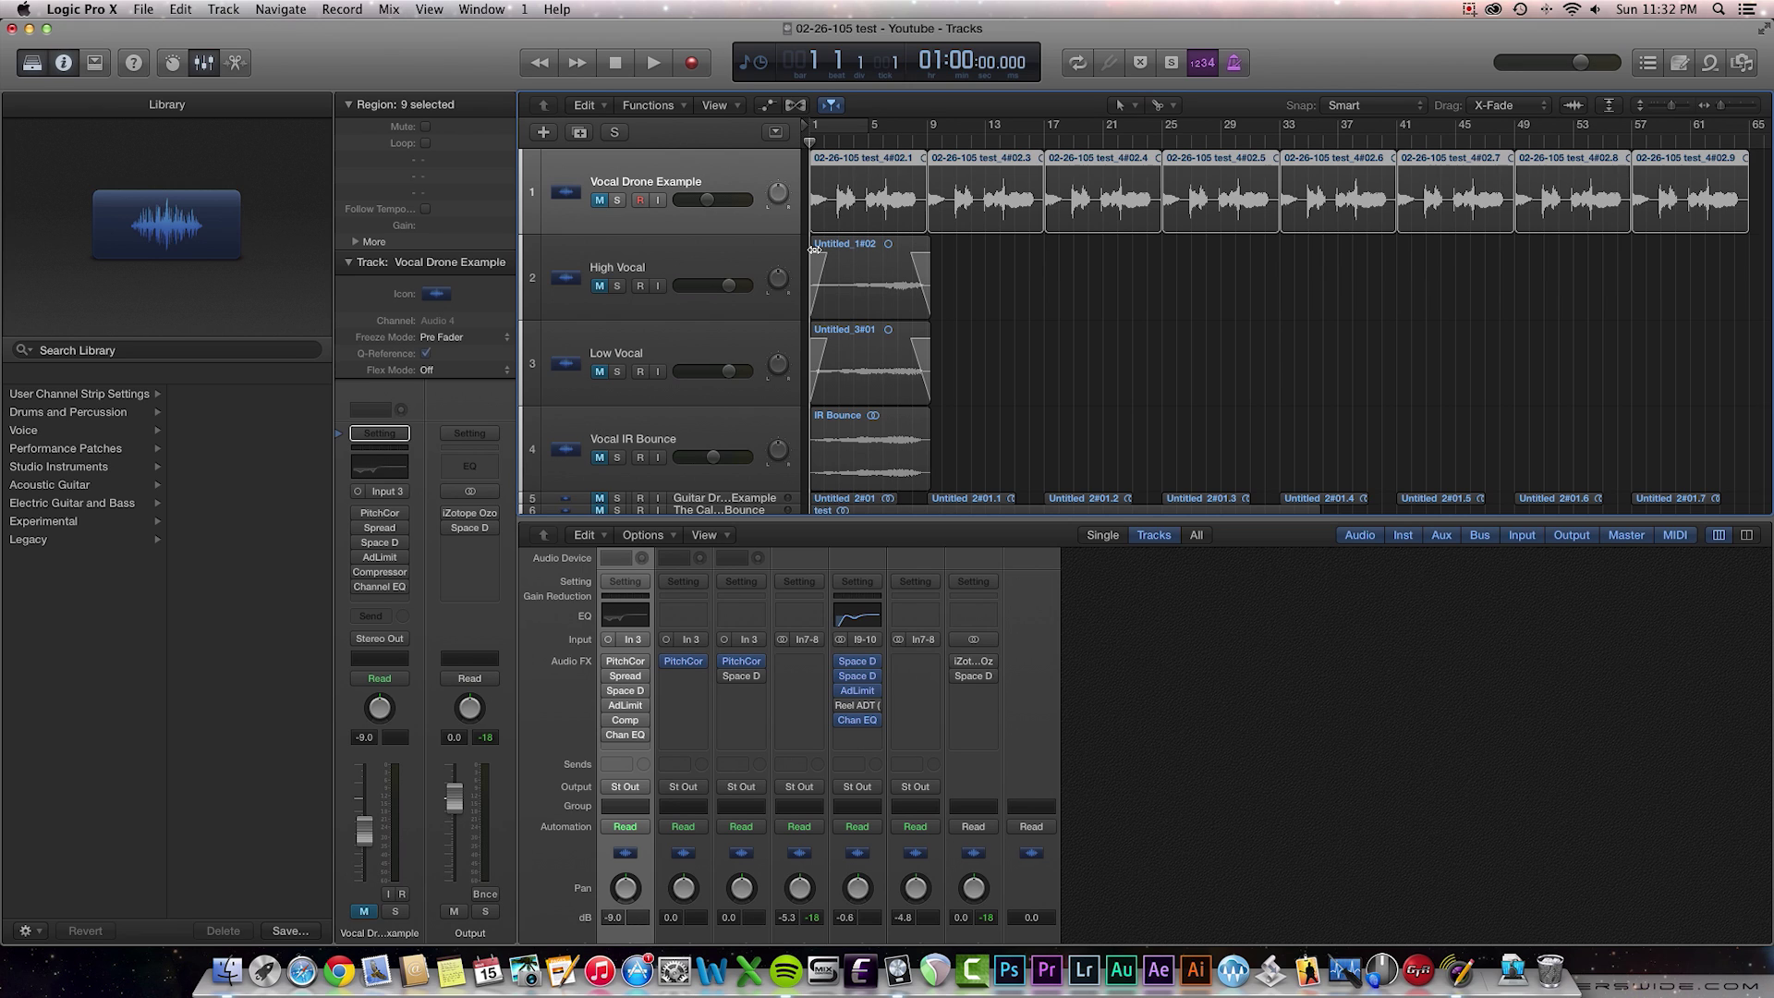
click(599, 200)
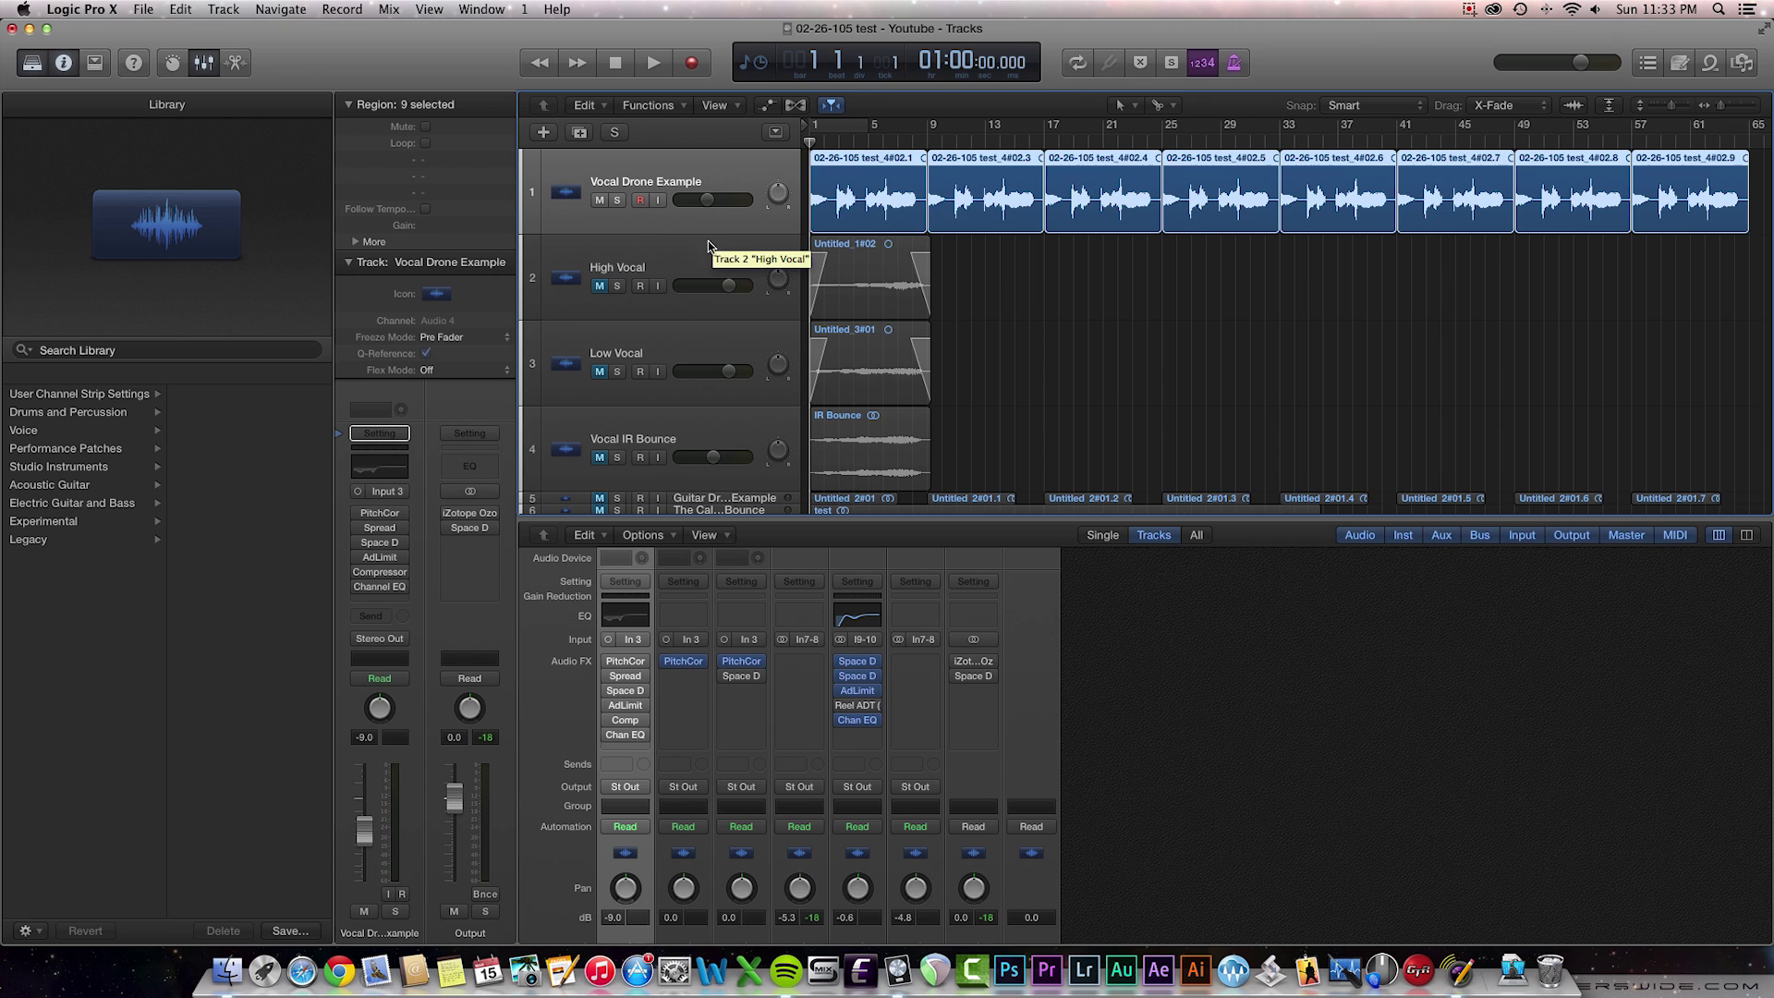
key(space)
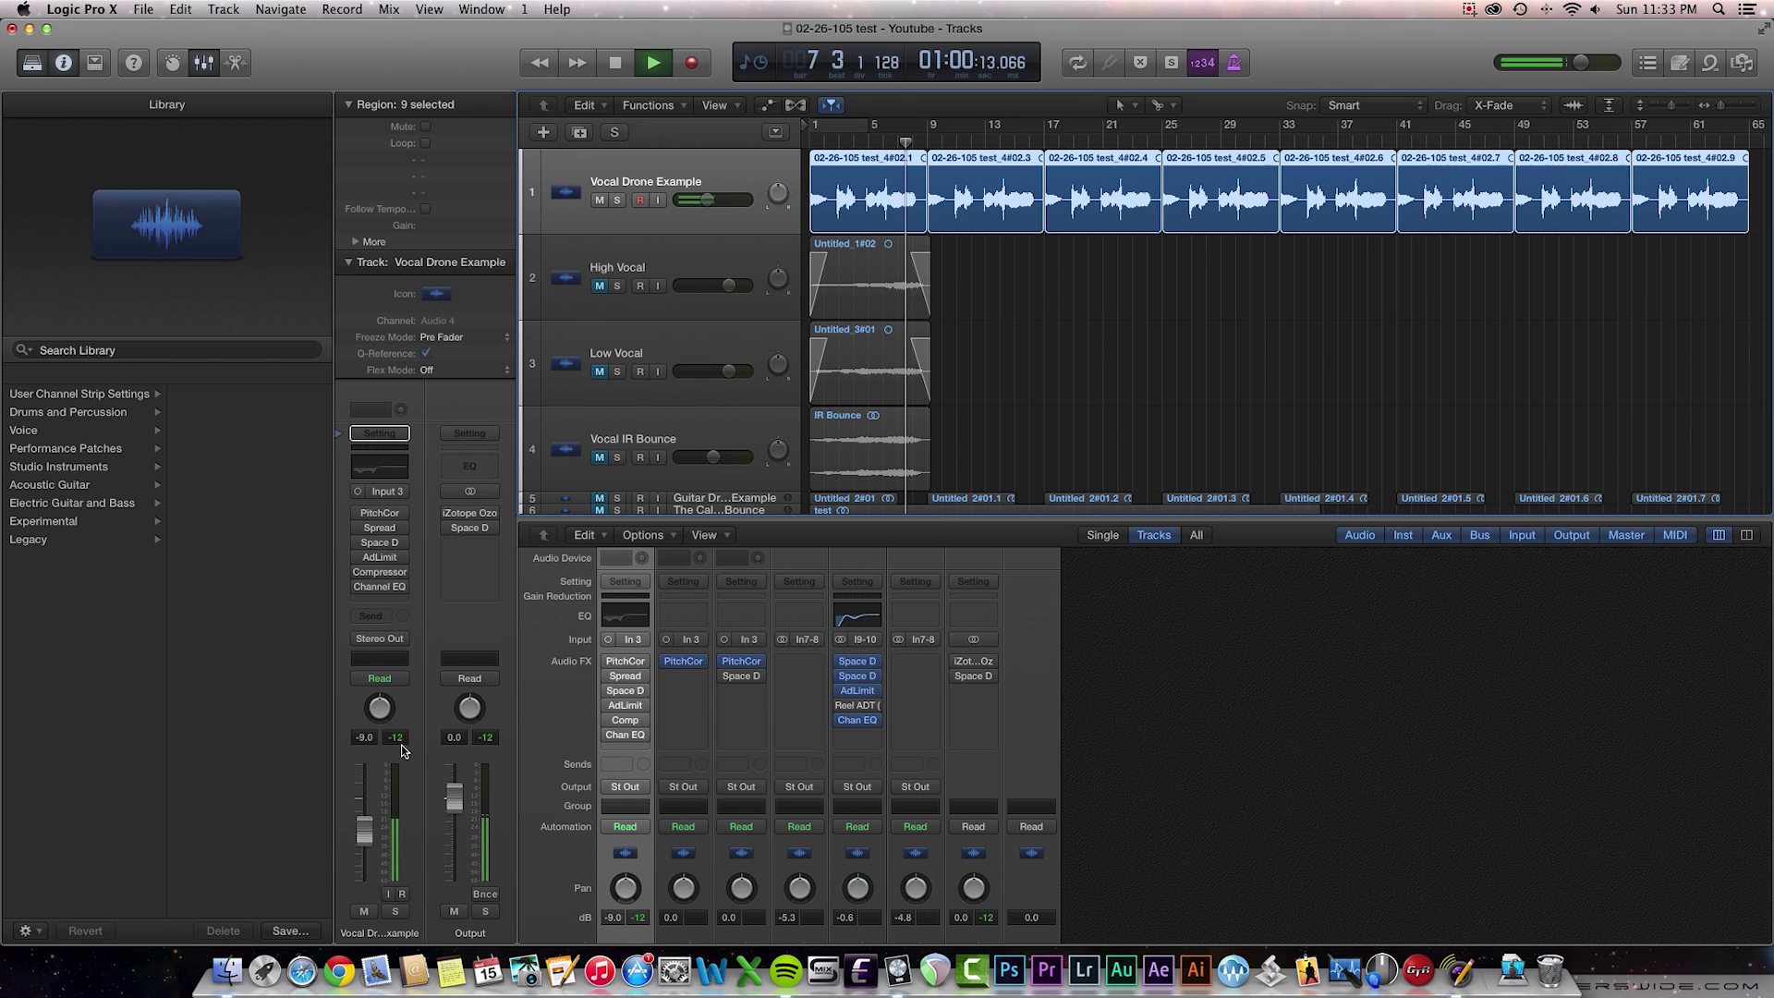
key(space)
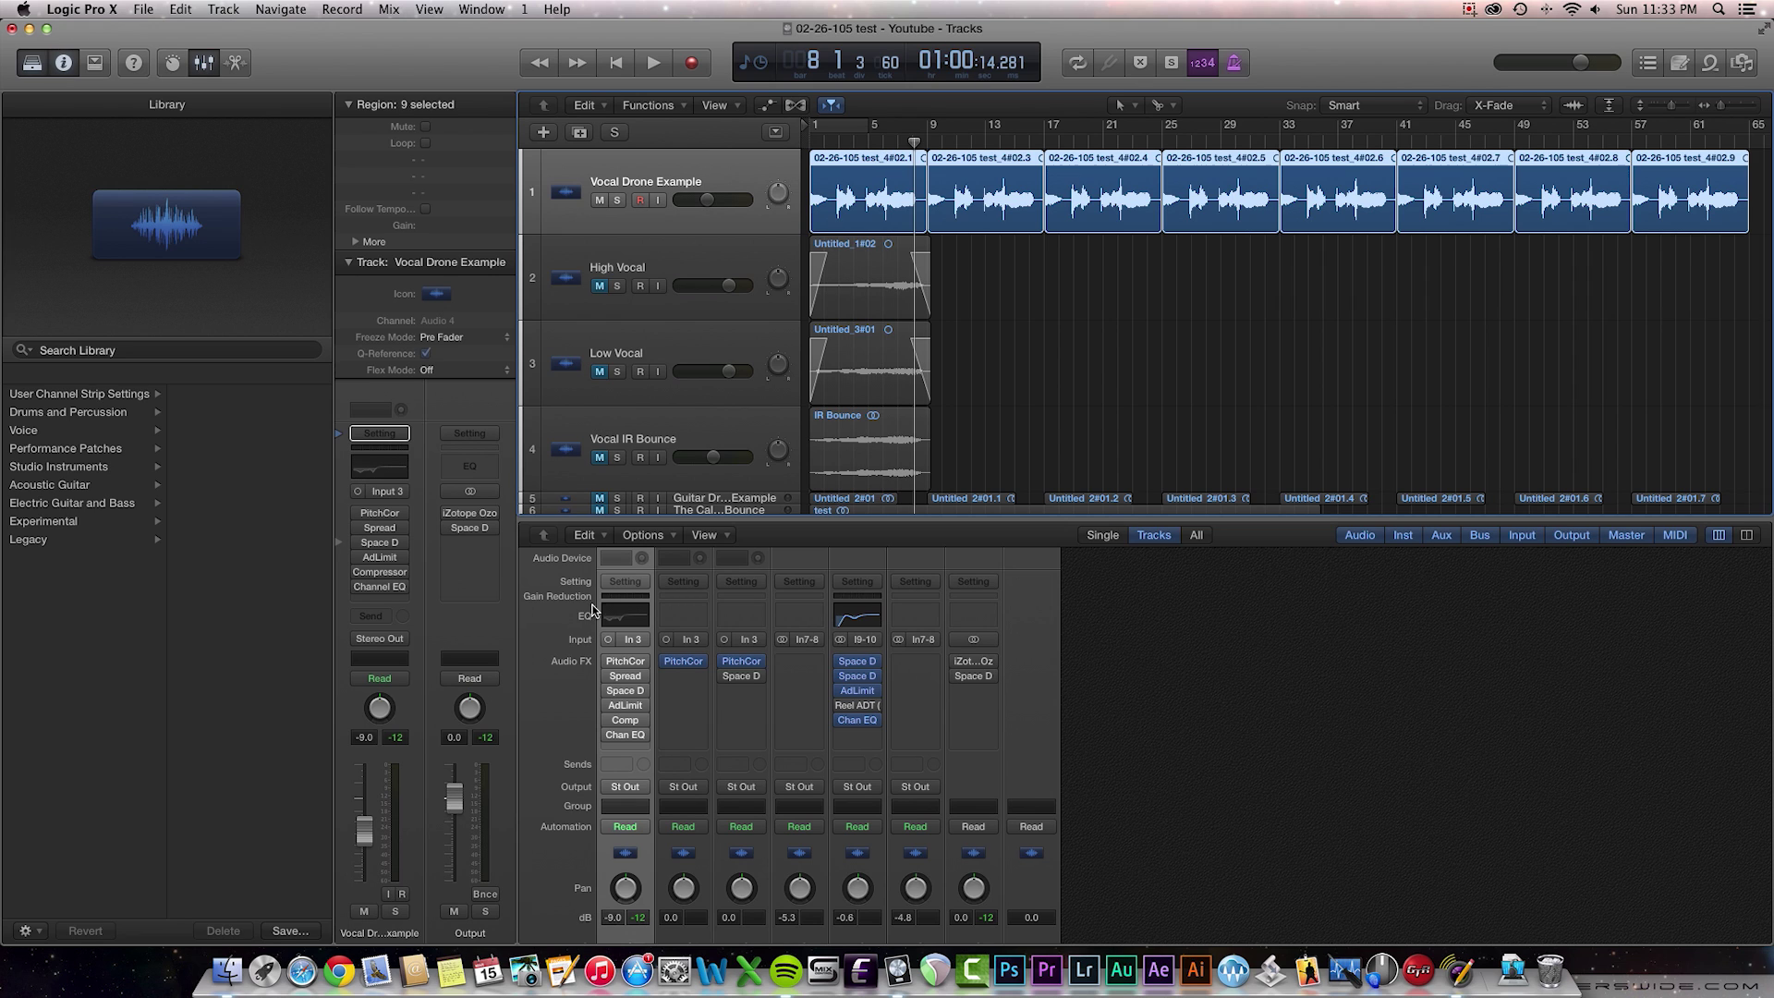
- Enable Pitch Correction on the Vocal Drone Example track, audition it from about bar 3, and return the playhead to the start
mouse_move(630, 669)
click(609, 662)
drag(916, 141, 835, 142)
key(space)
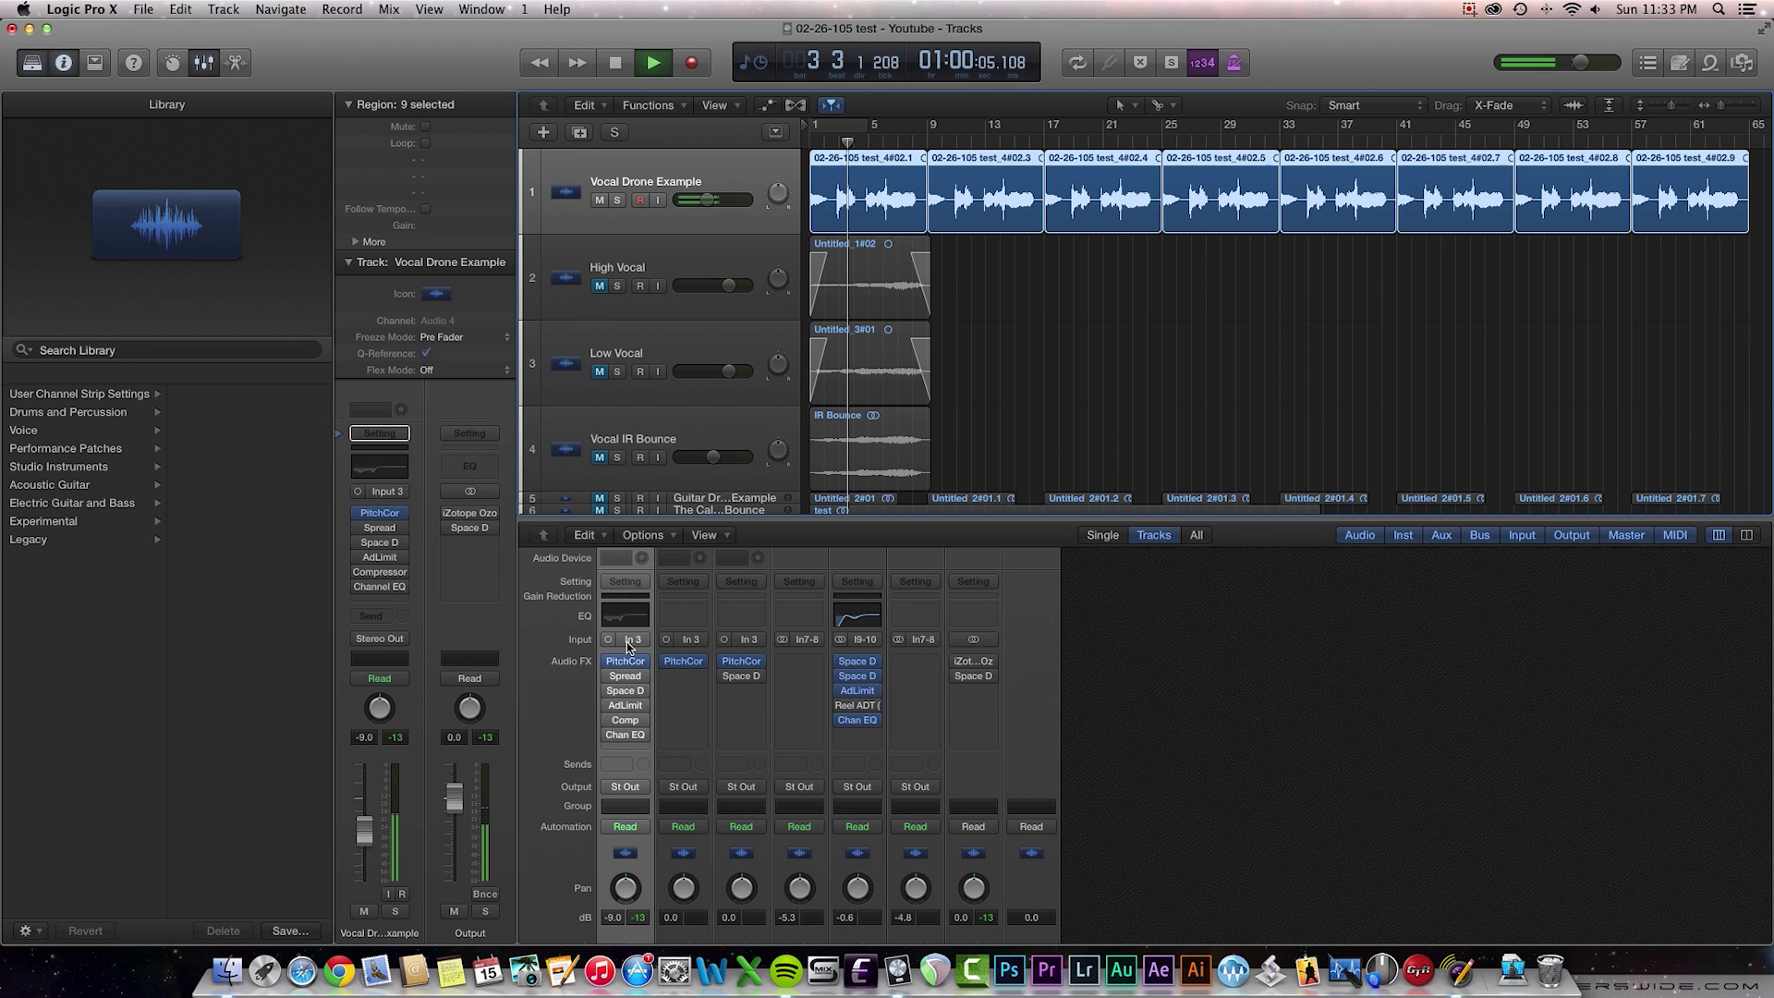
key(space)
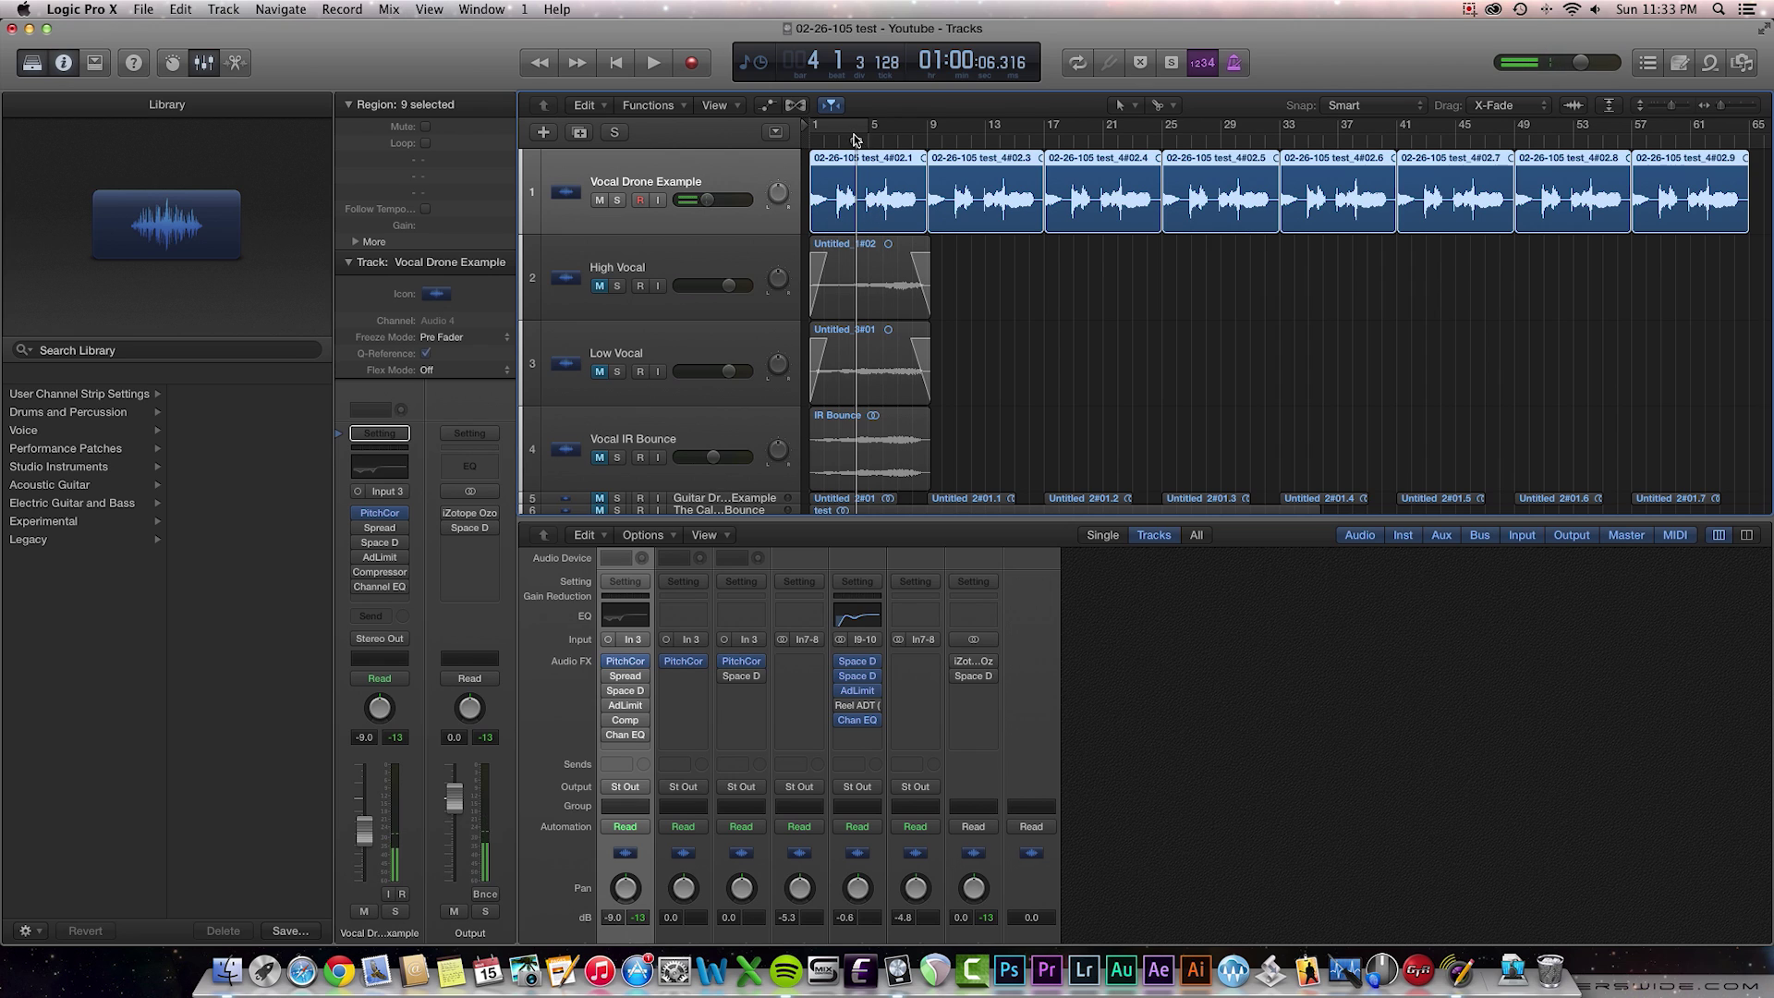
drag(855, 143, 790, 142)
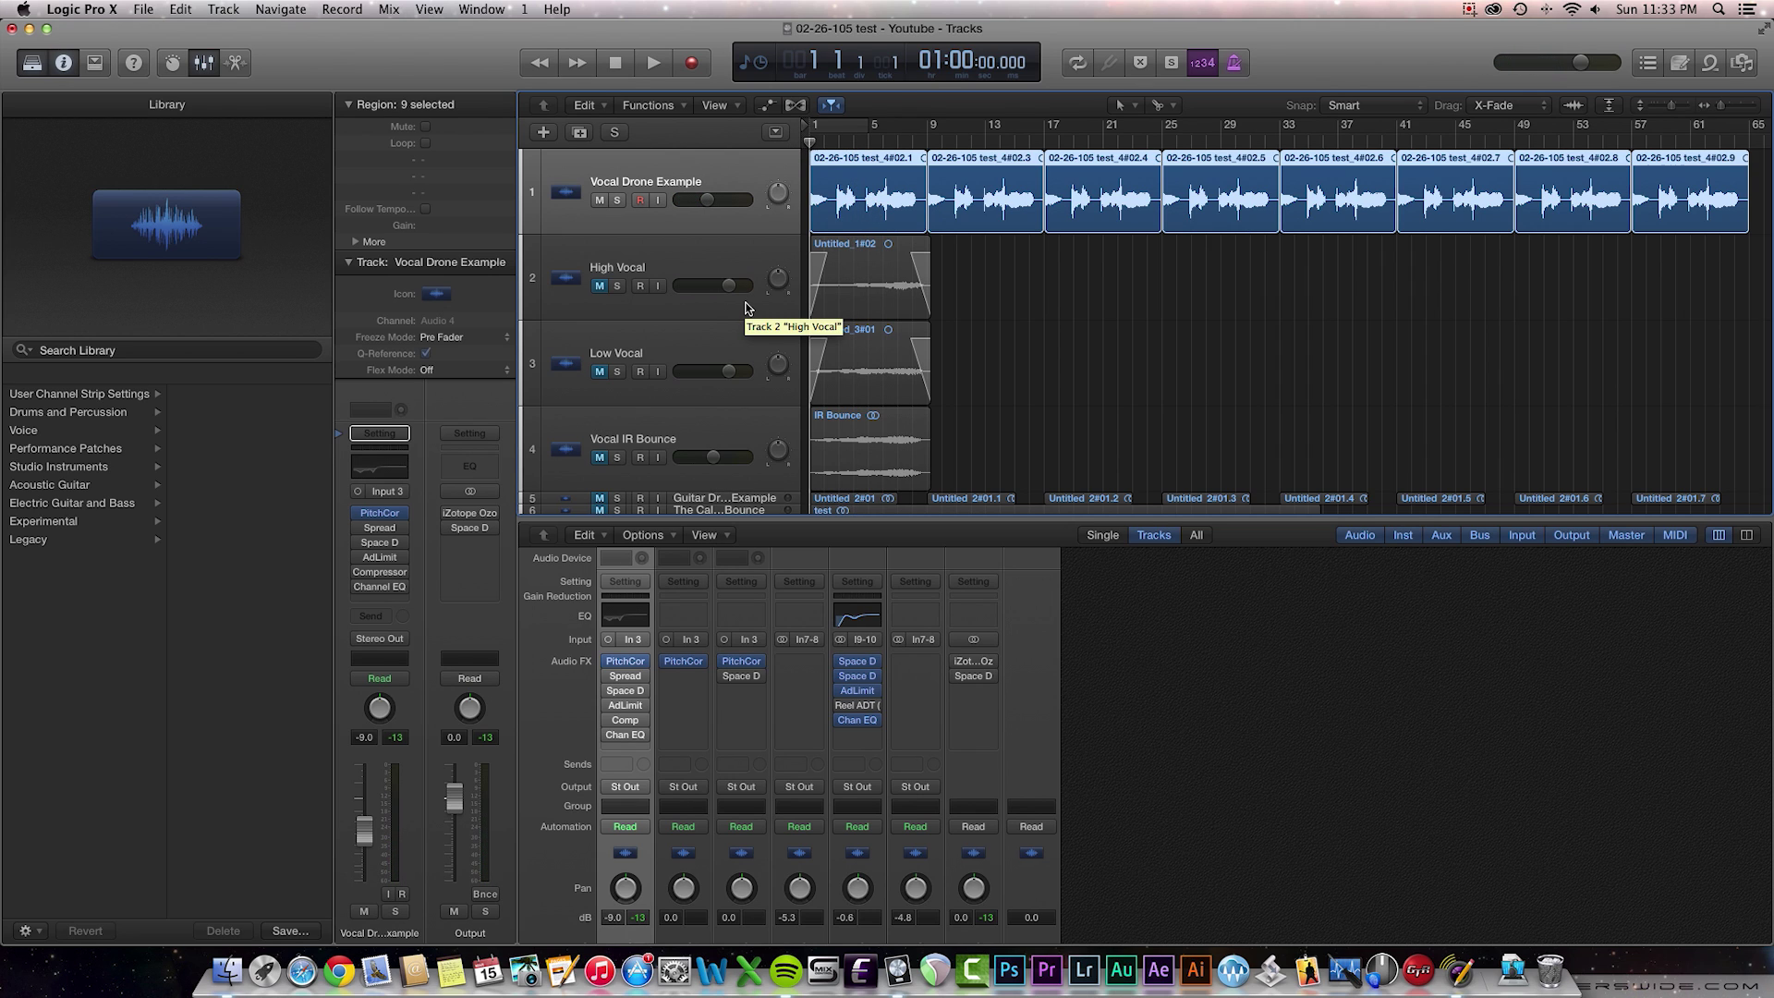
- Check and enable Stereo Spread on the Vocal Drone Example track, and audition the result from about bar 3
click(627, 678)
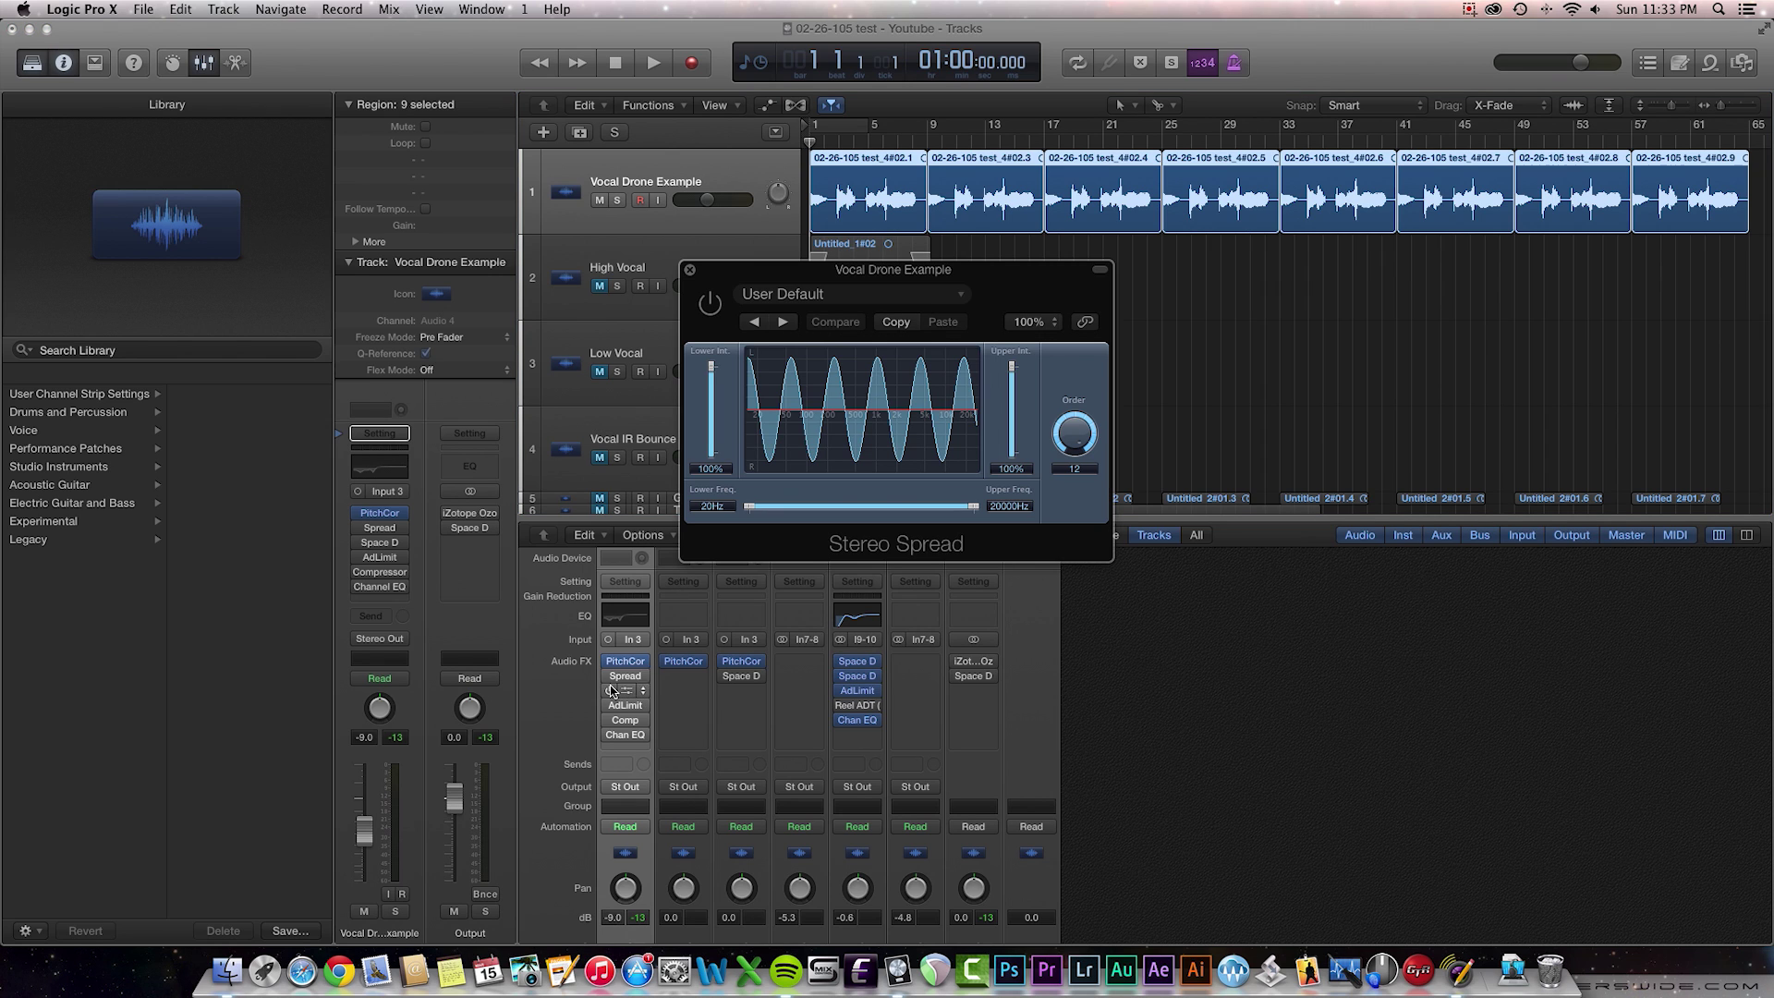
click(691, 272)
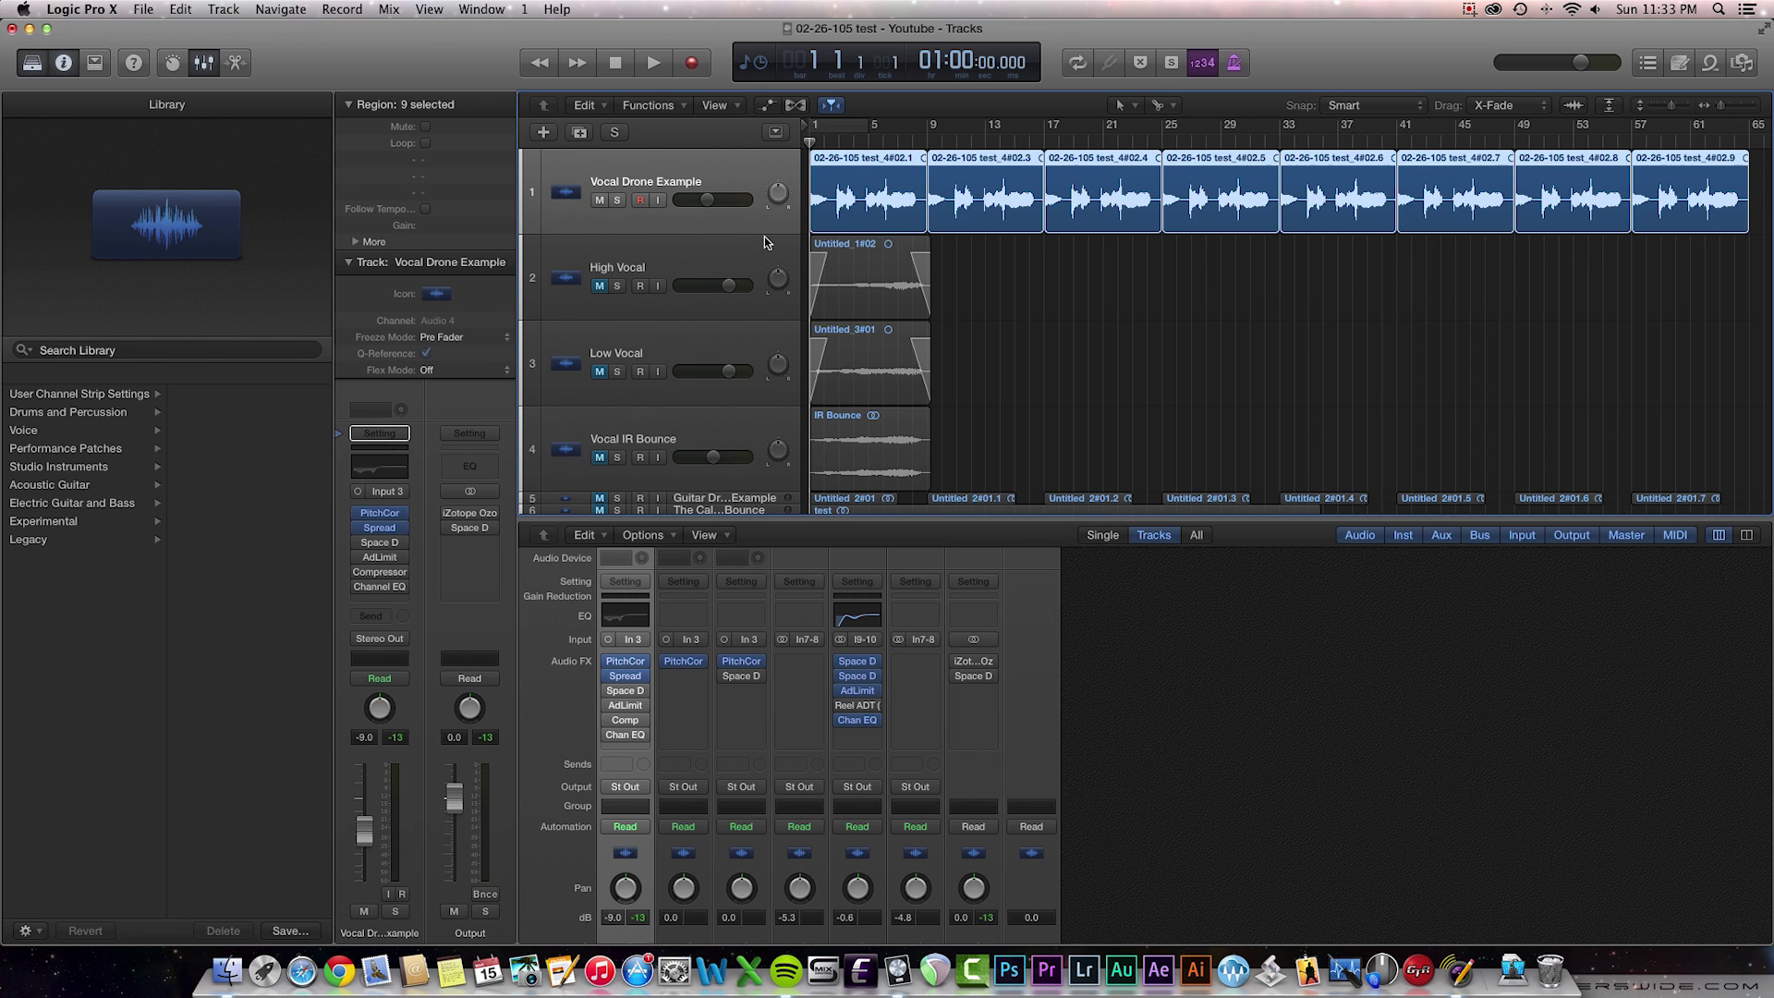
click(841, 138)
key(space)
key(space)
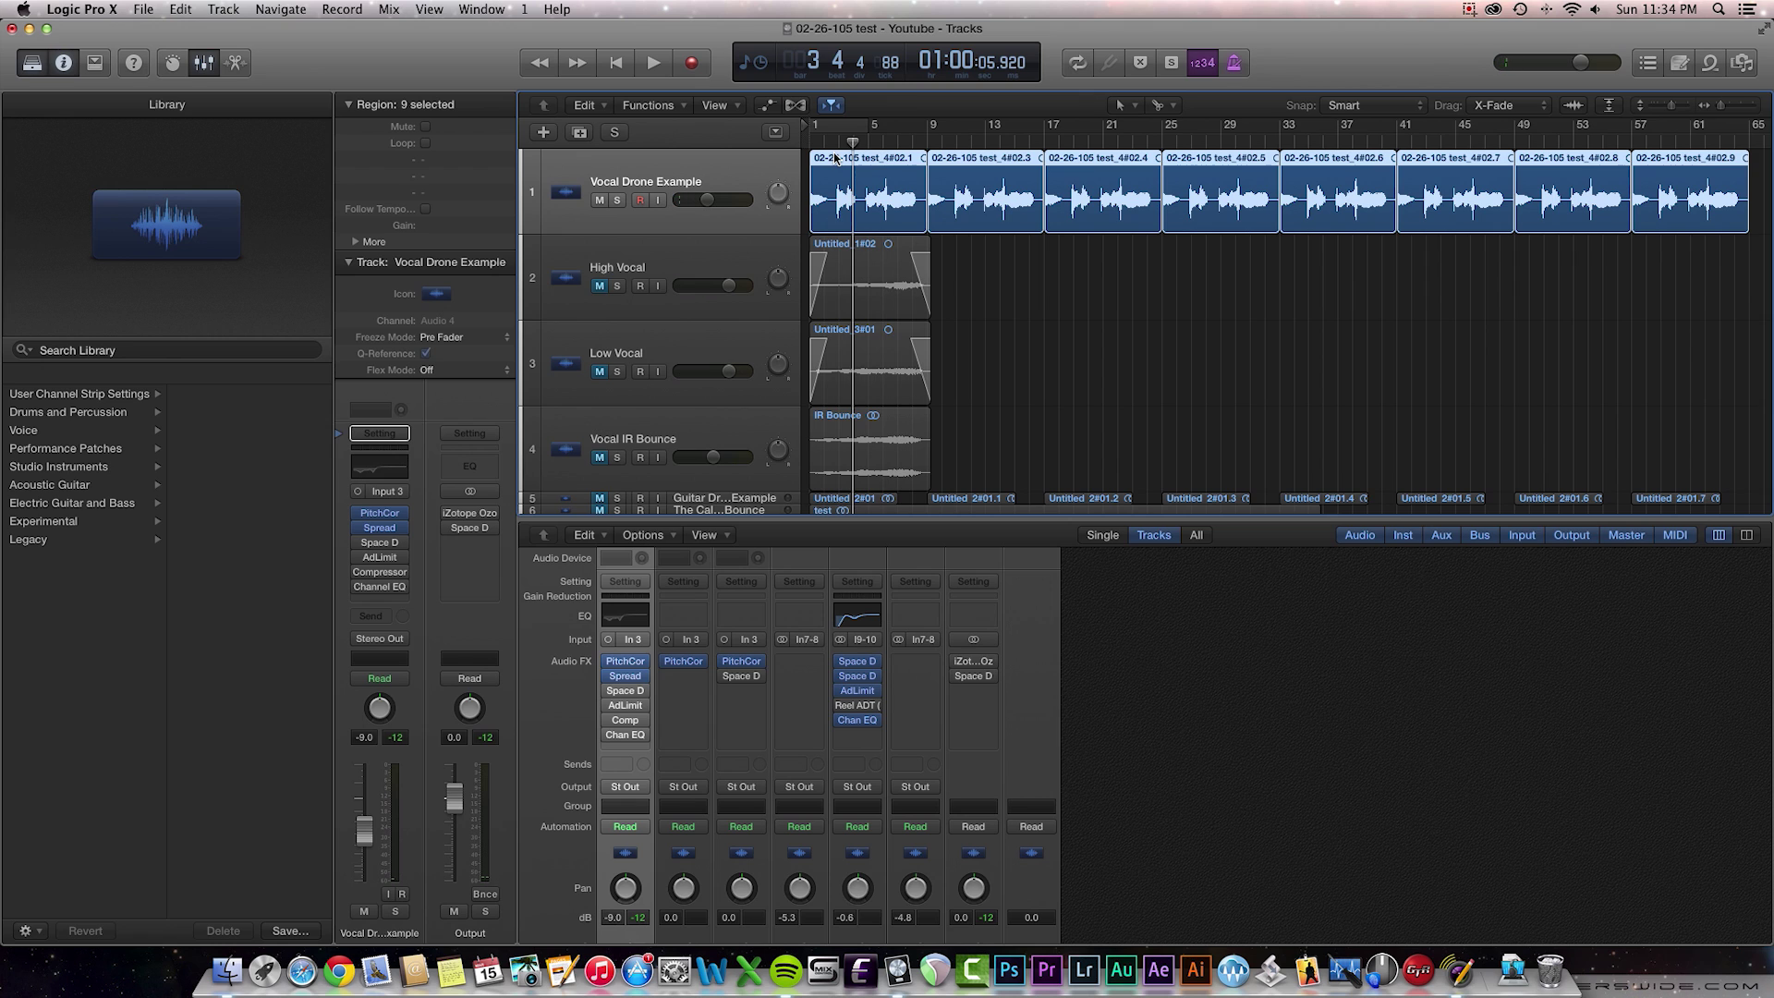
- Load IR Bounce.wav from the Bounces folder as the impulse response in Vocal Drone Example's Space Designer
click(627, 695)
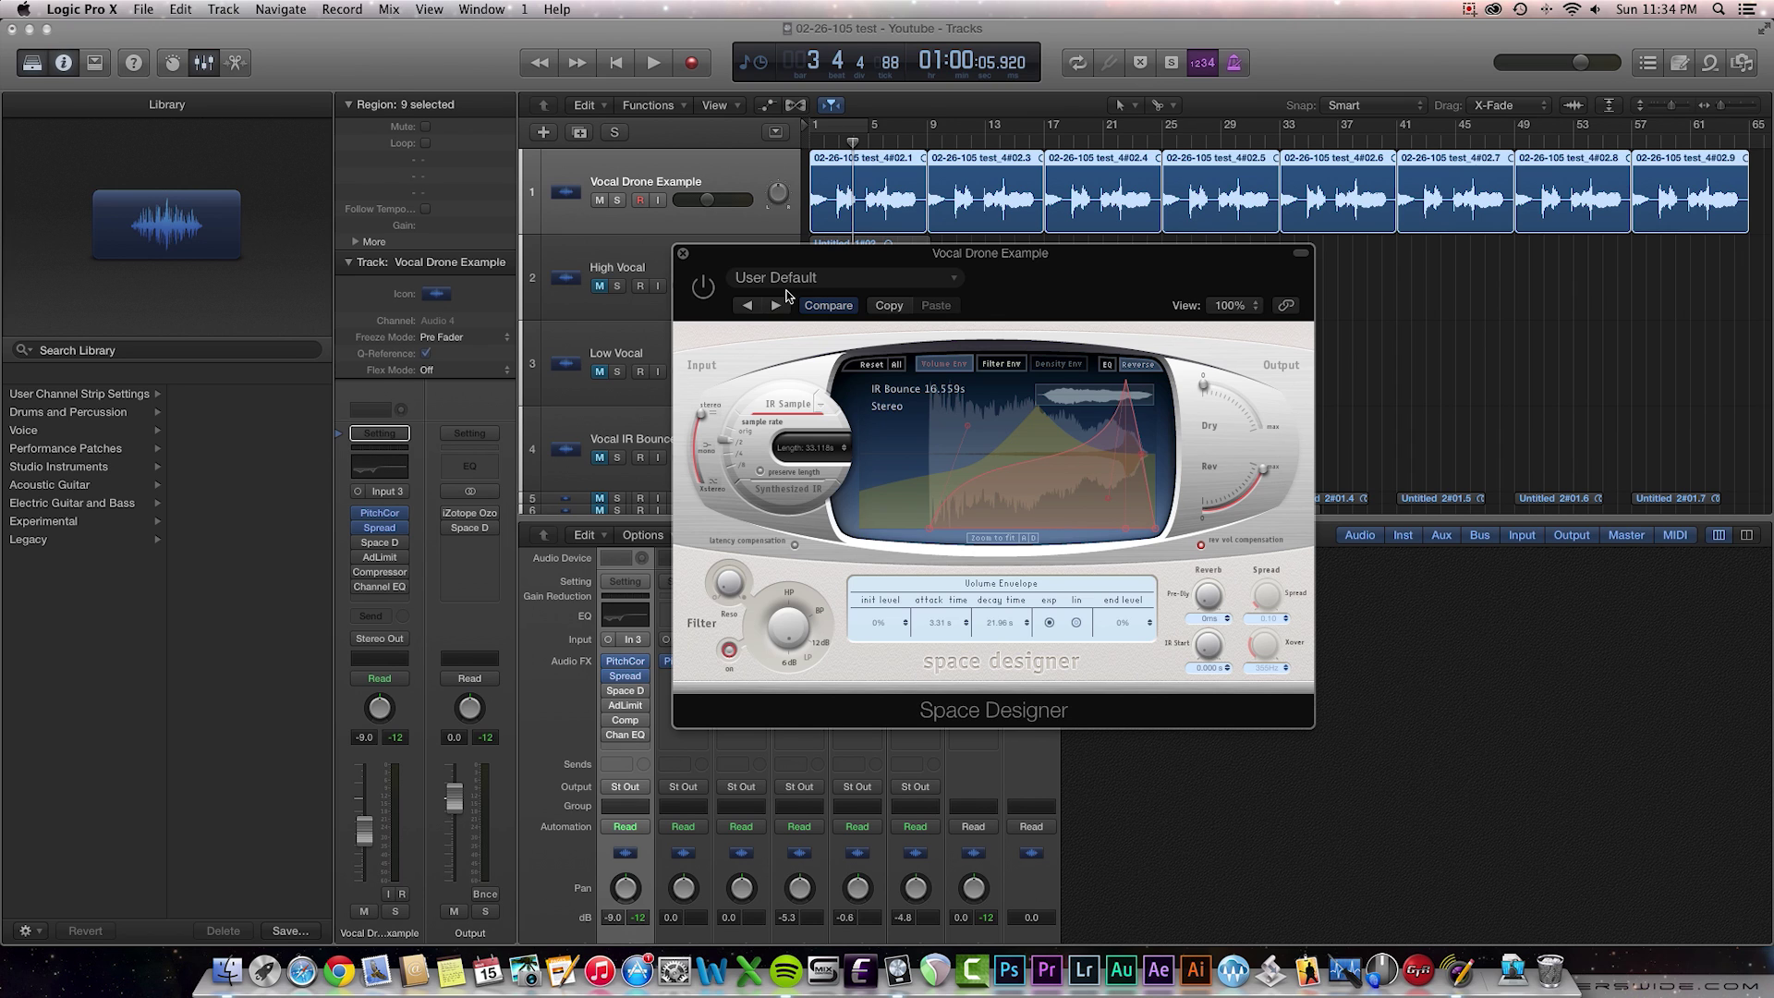
click(820, 411)
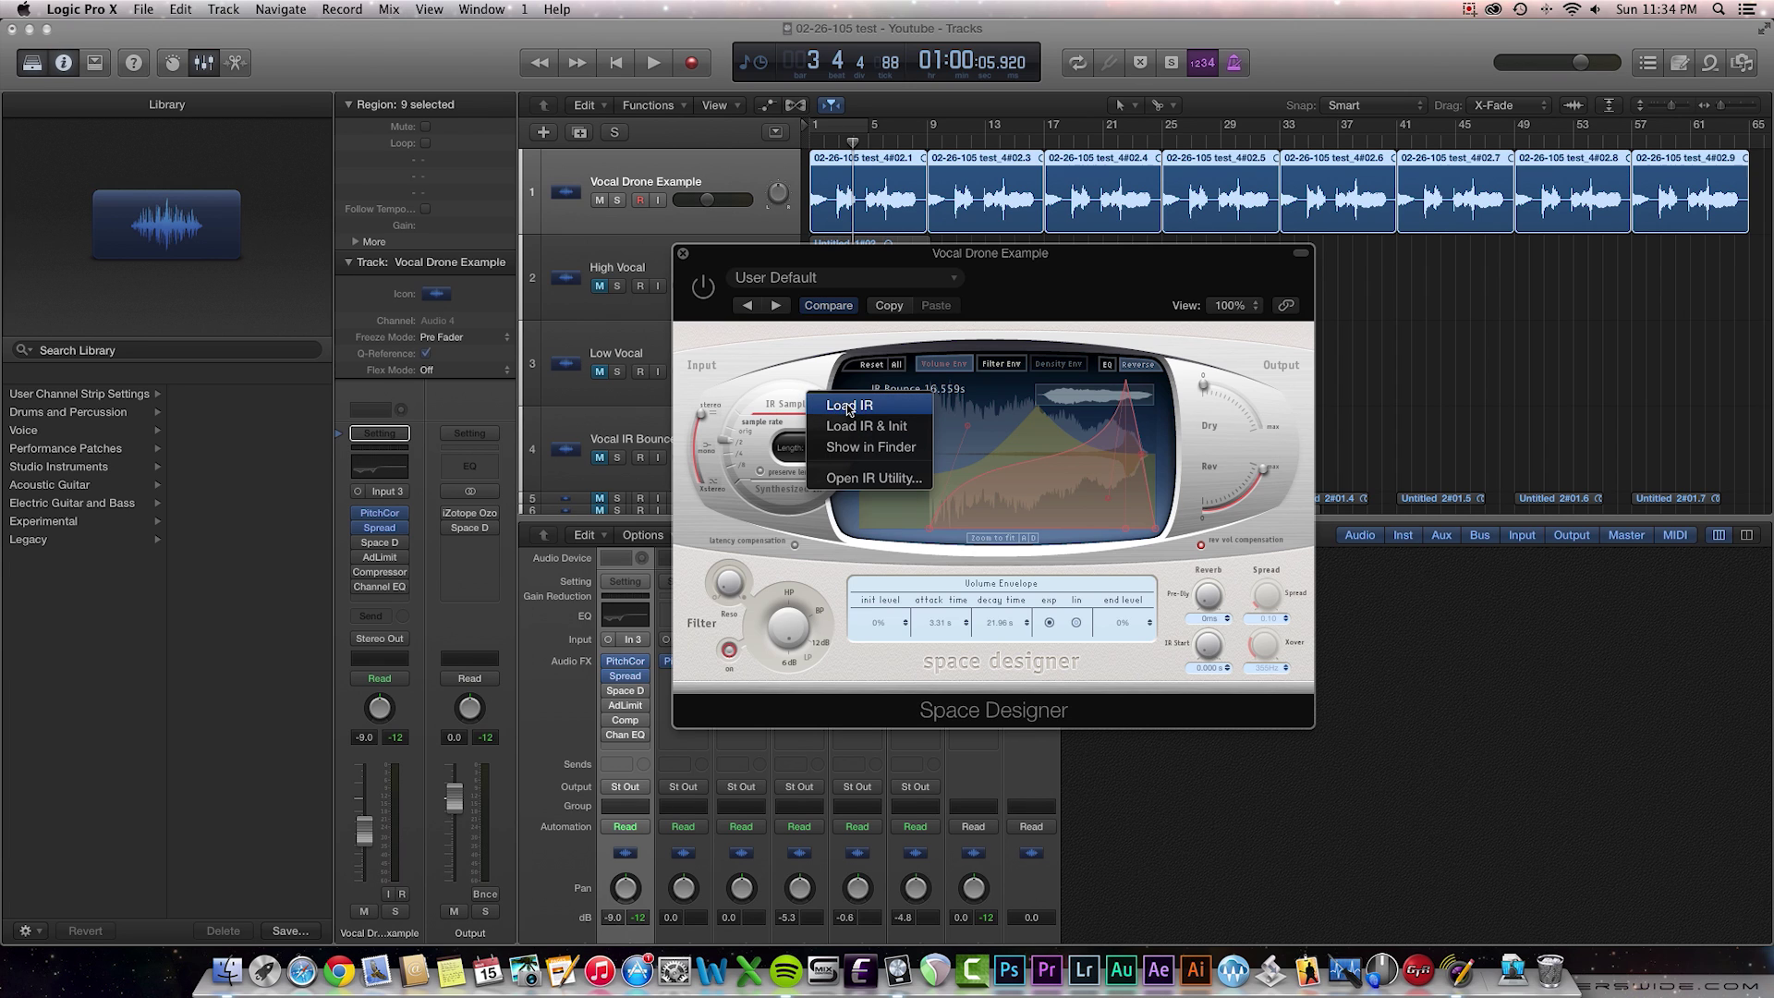
click(848, 410)
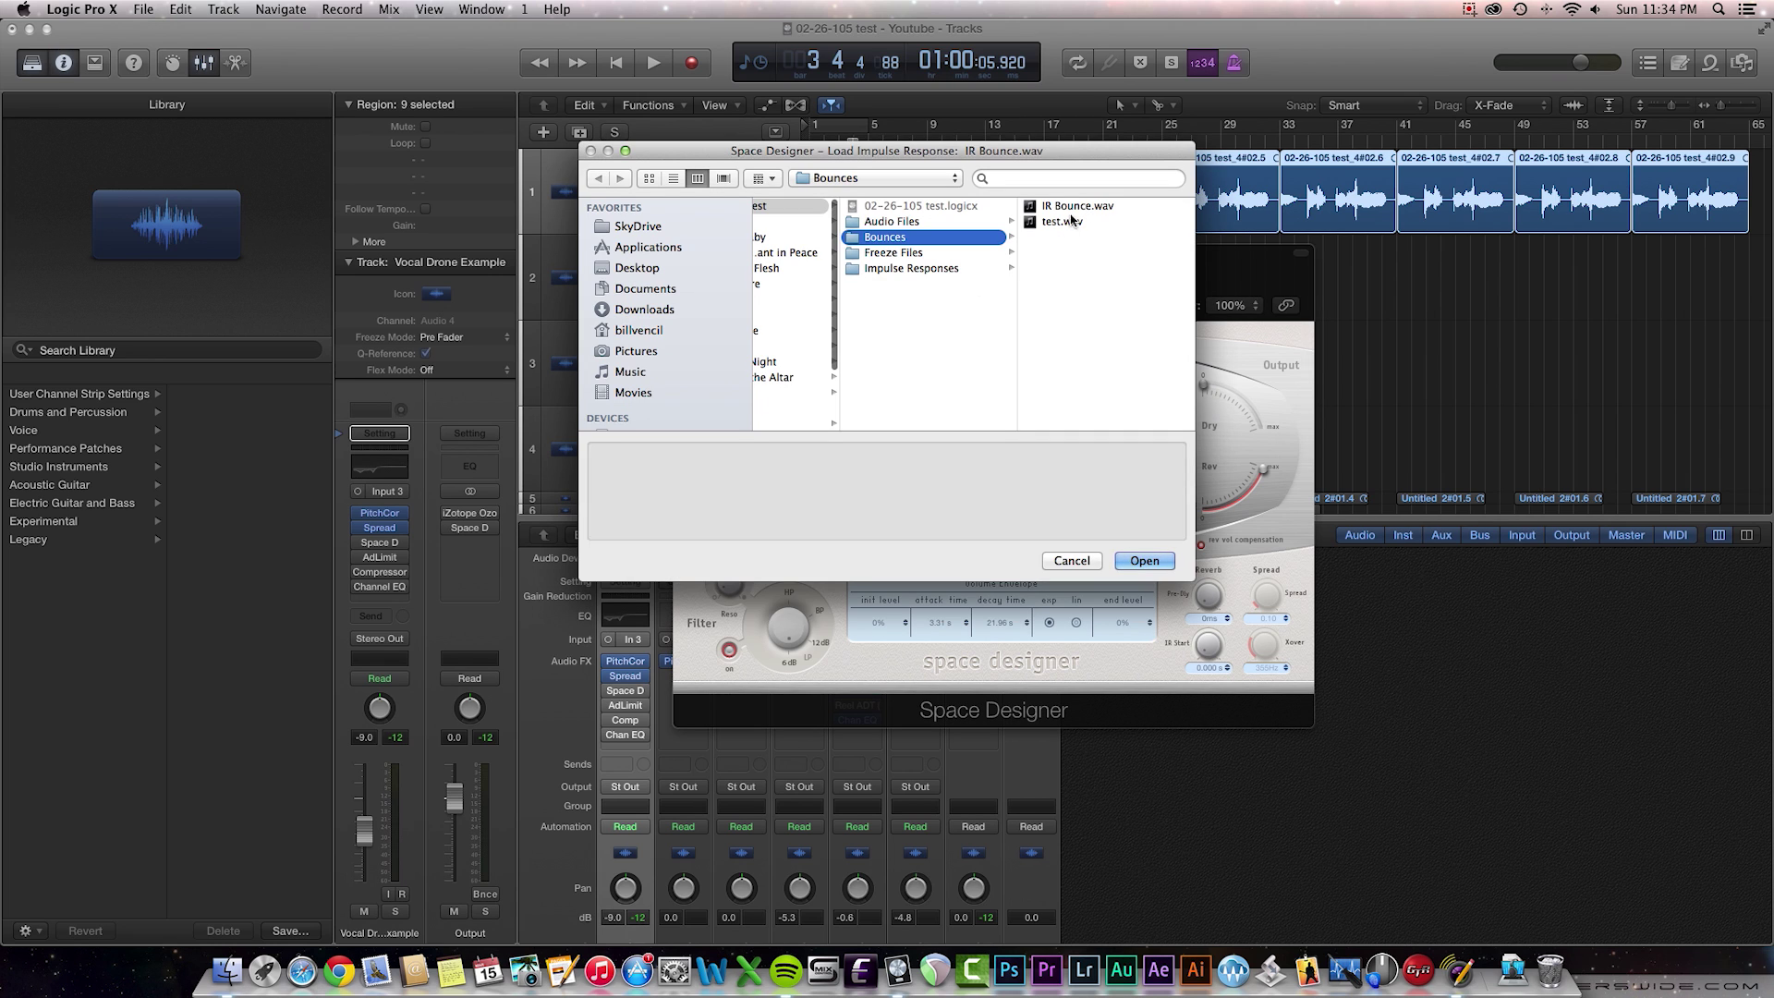
click(1072, 206)
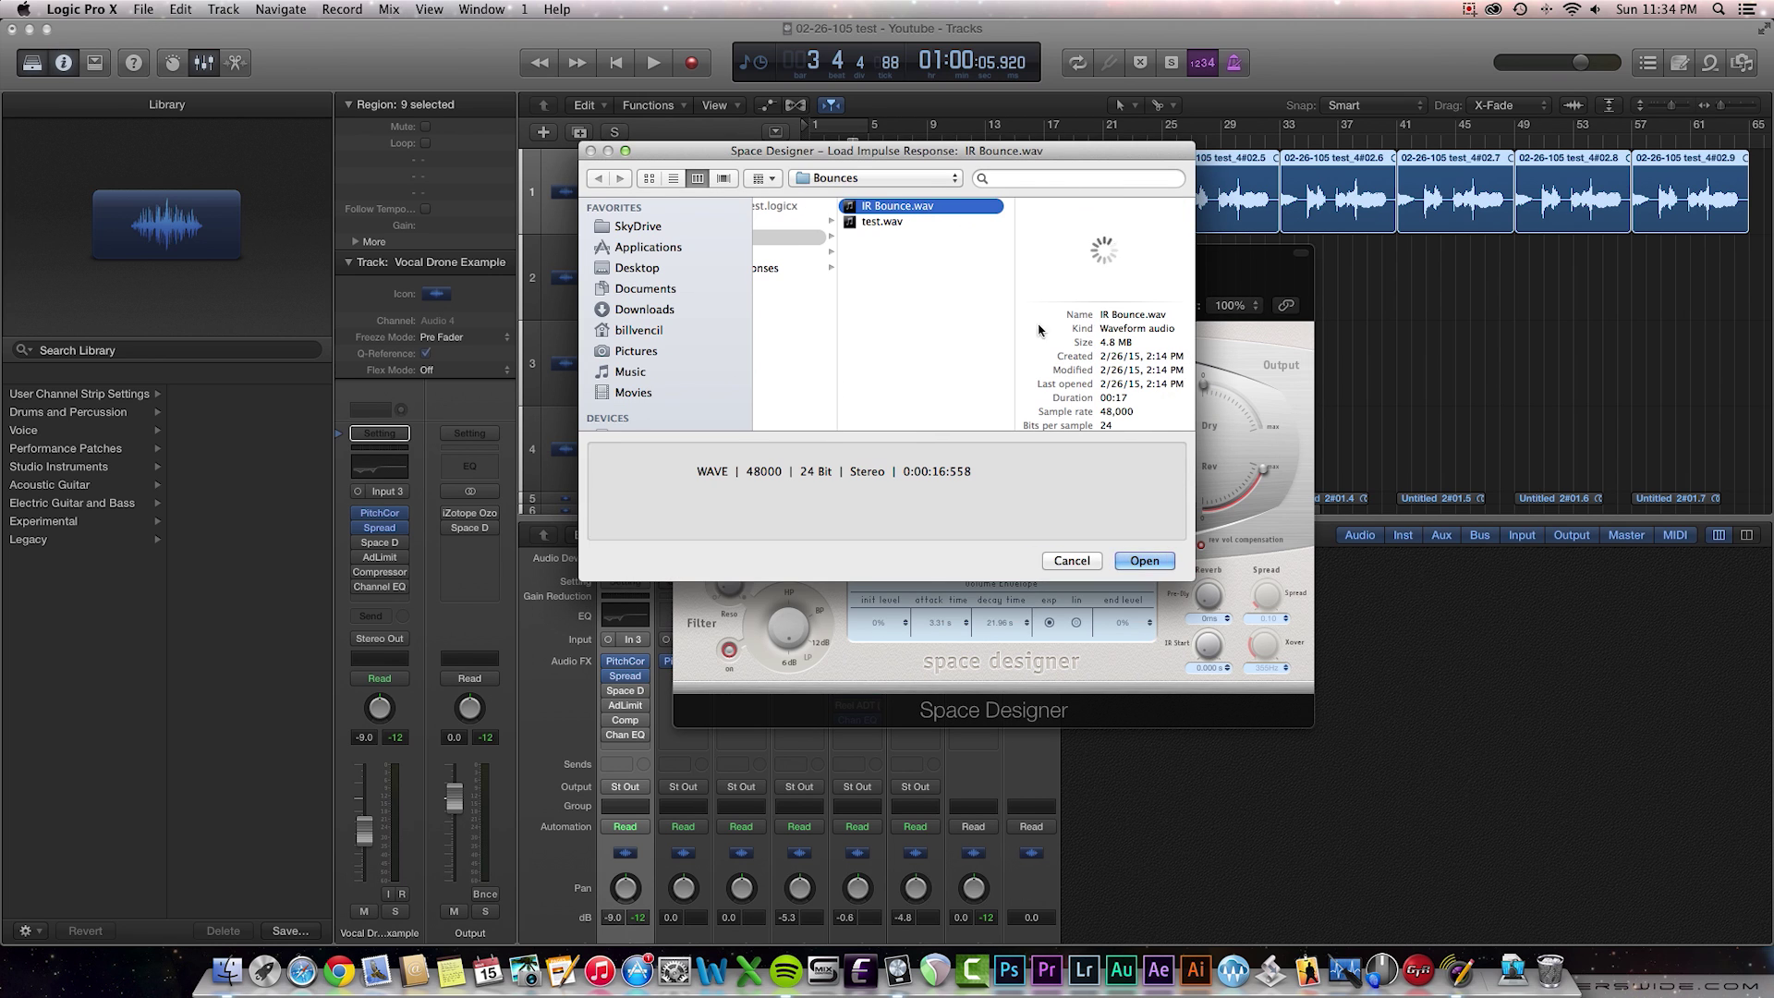
click(1149, 562)
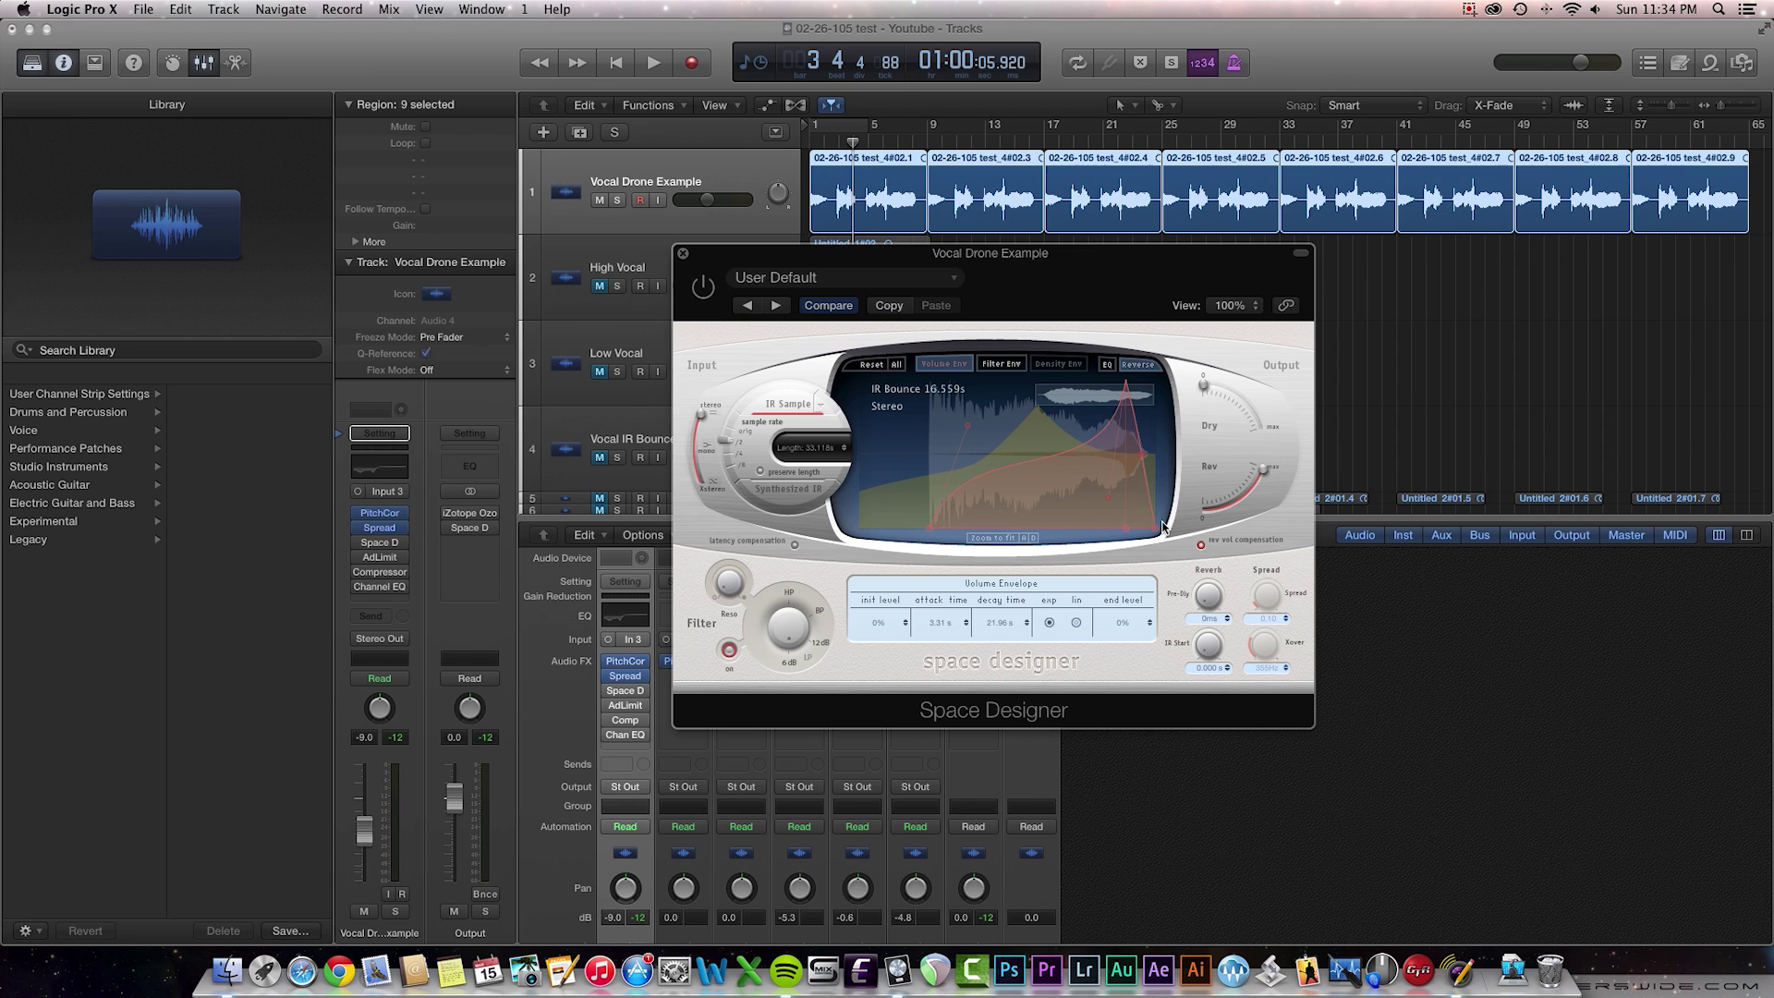
- Show Space Designer's filter envelope and toggle Reverse off and on to compare the impulse response in both directions
click(998, 364)
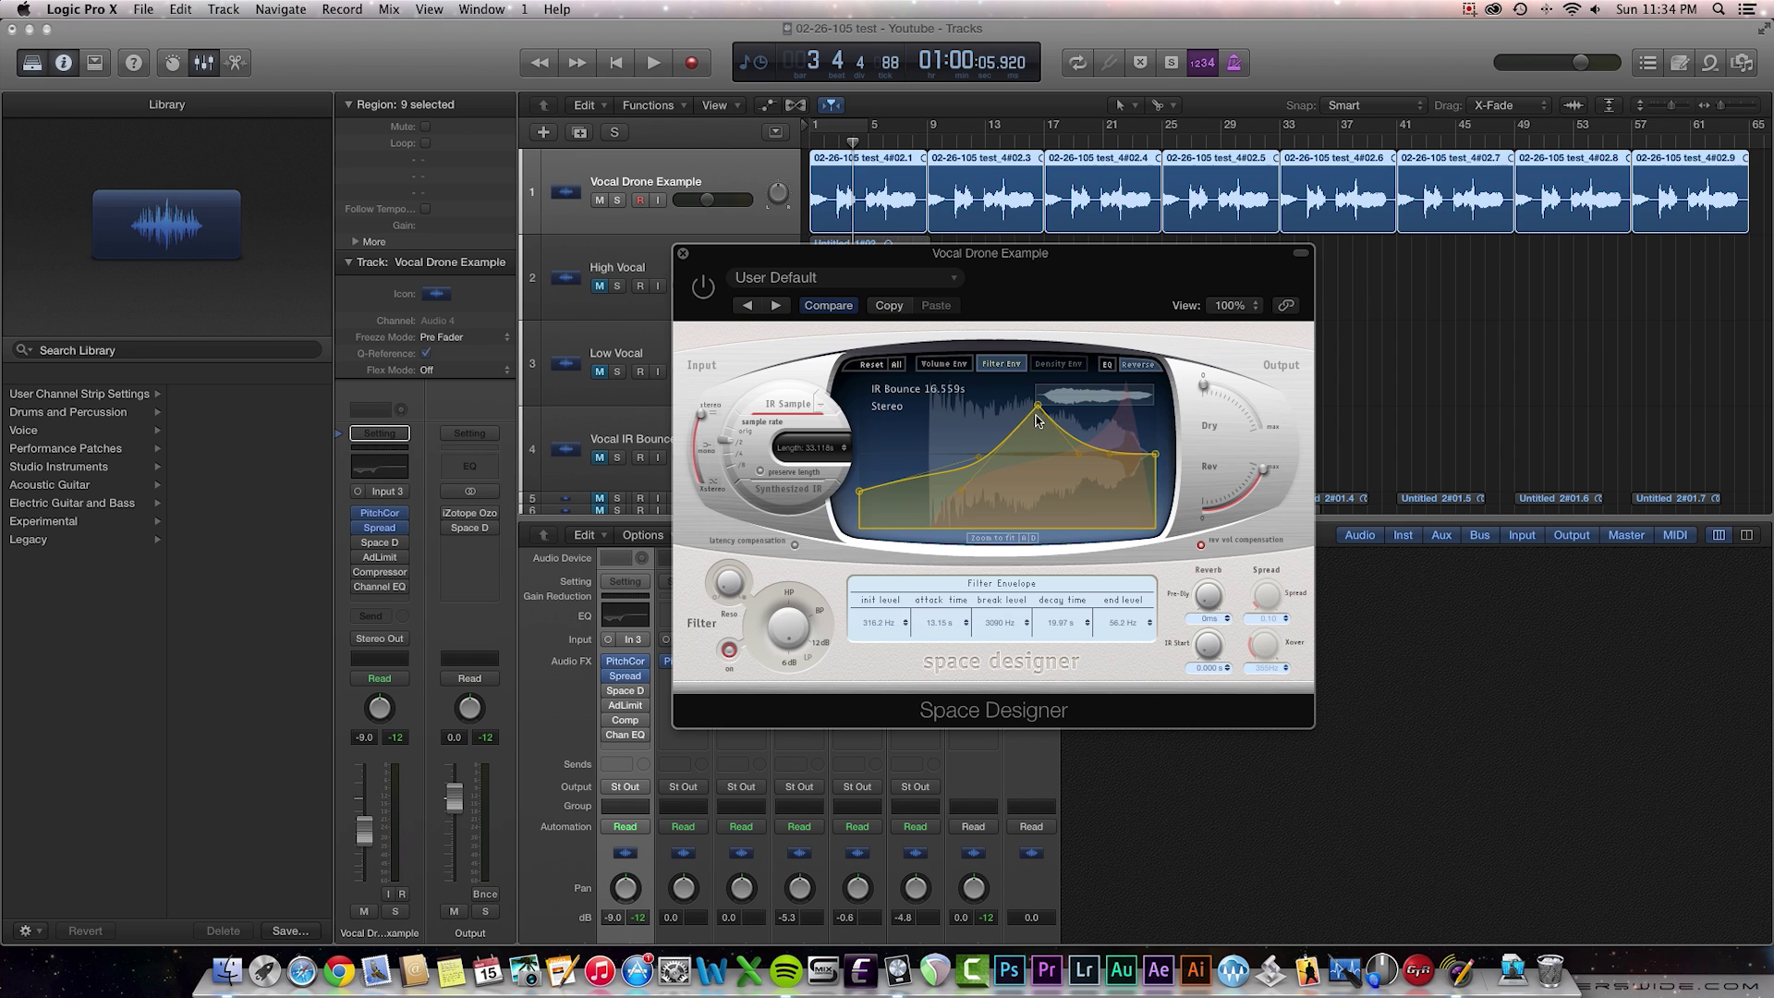
click(1140, 367)
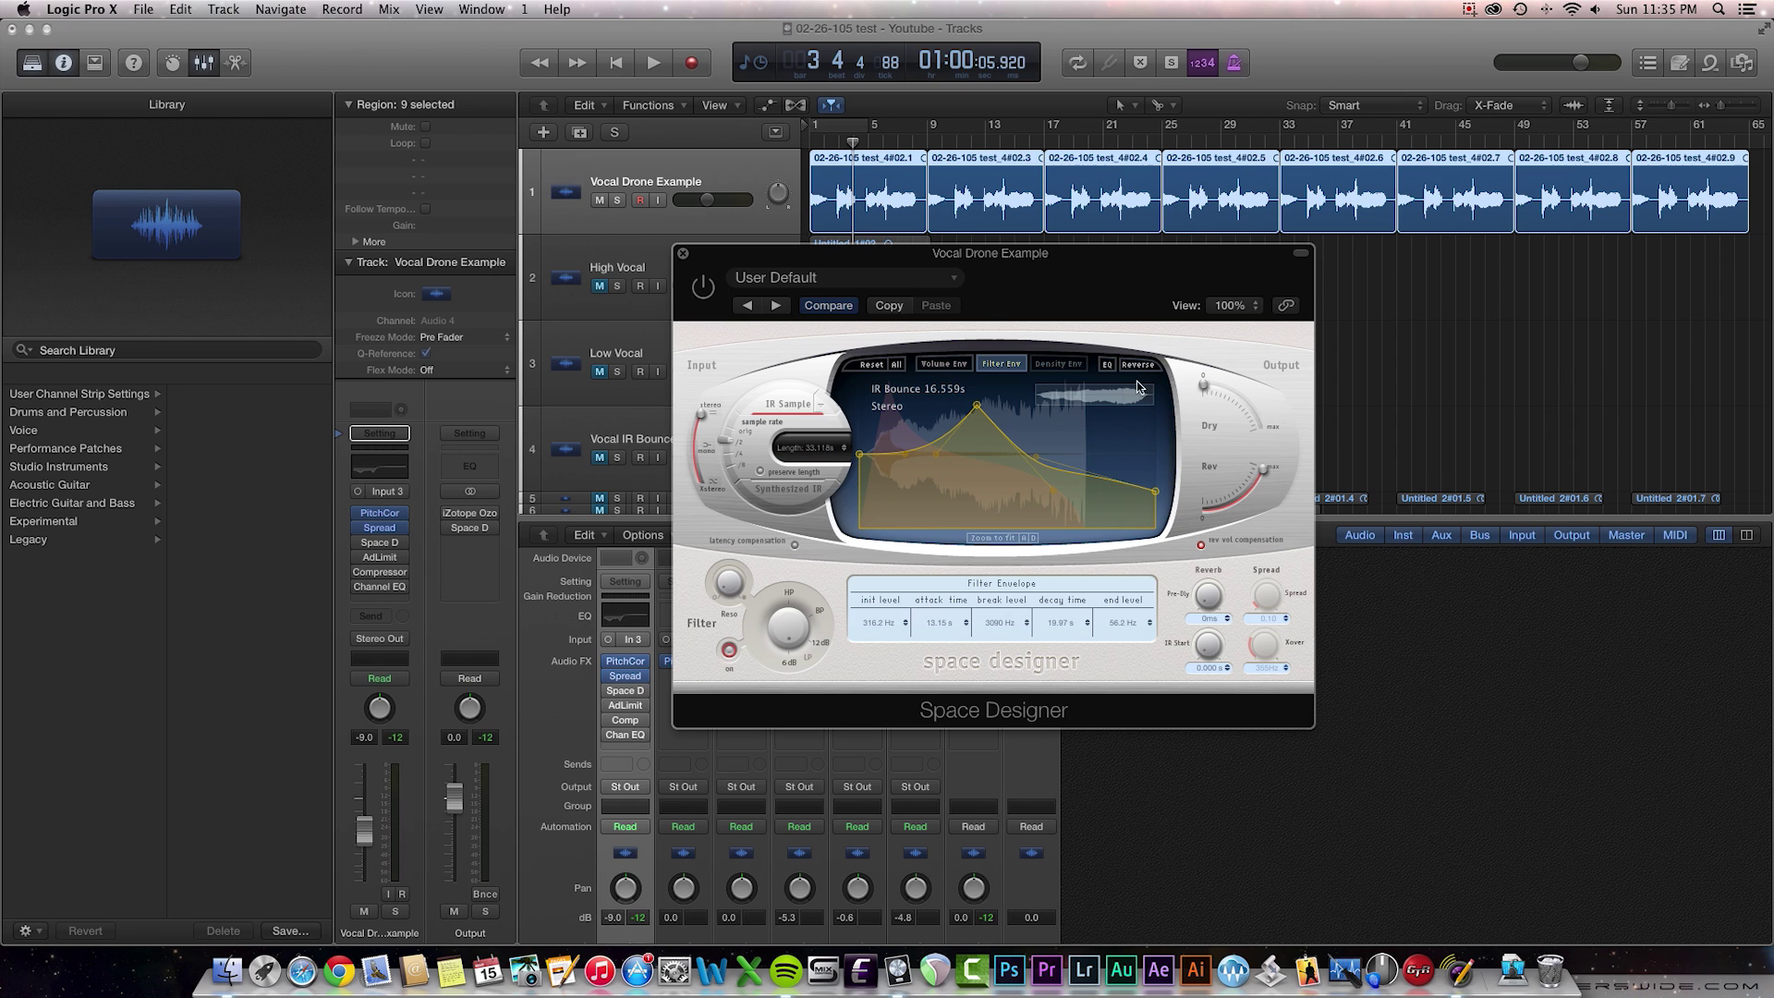
click(1137, 367)
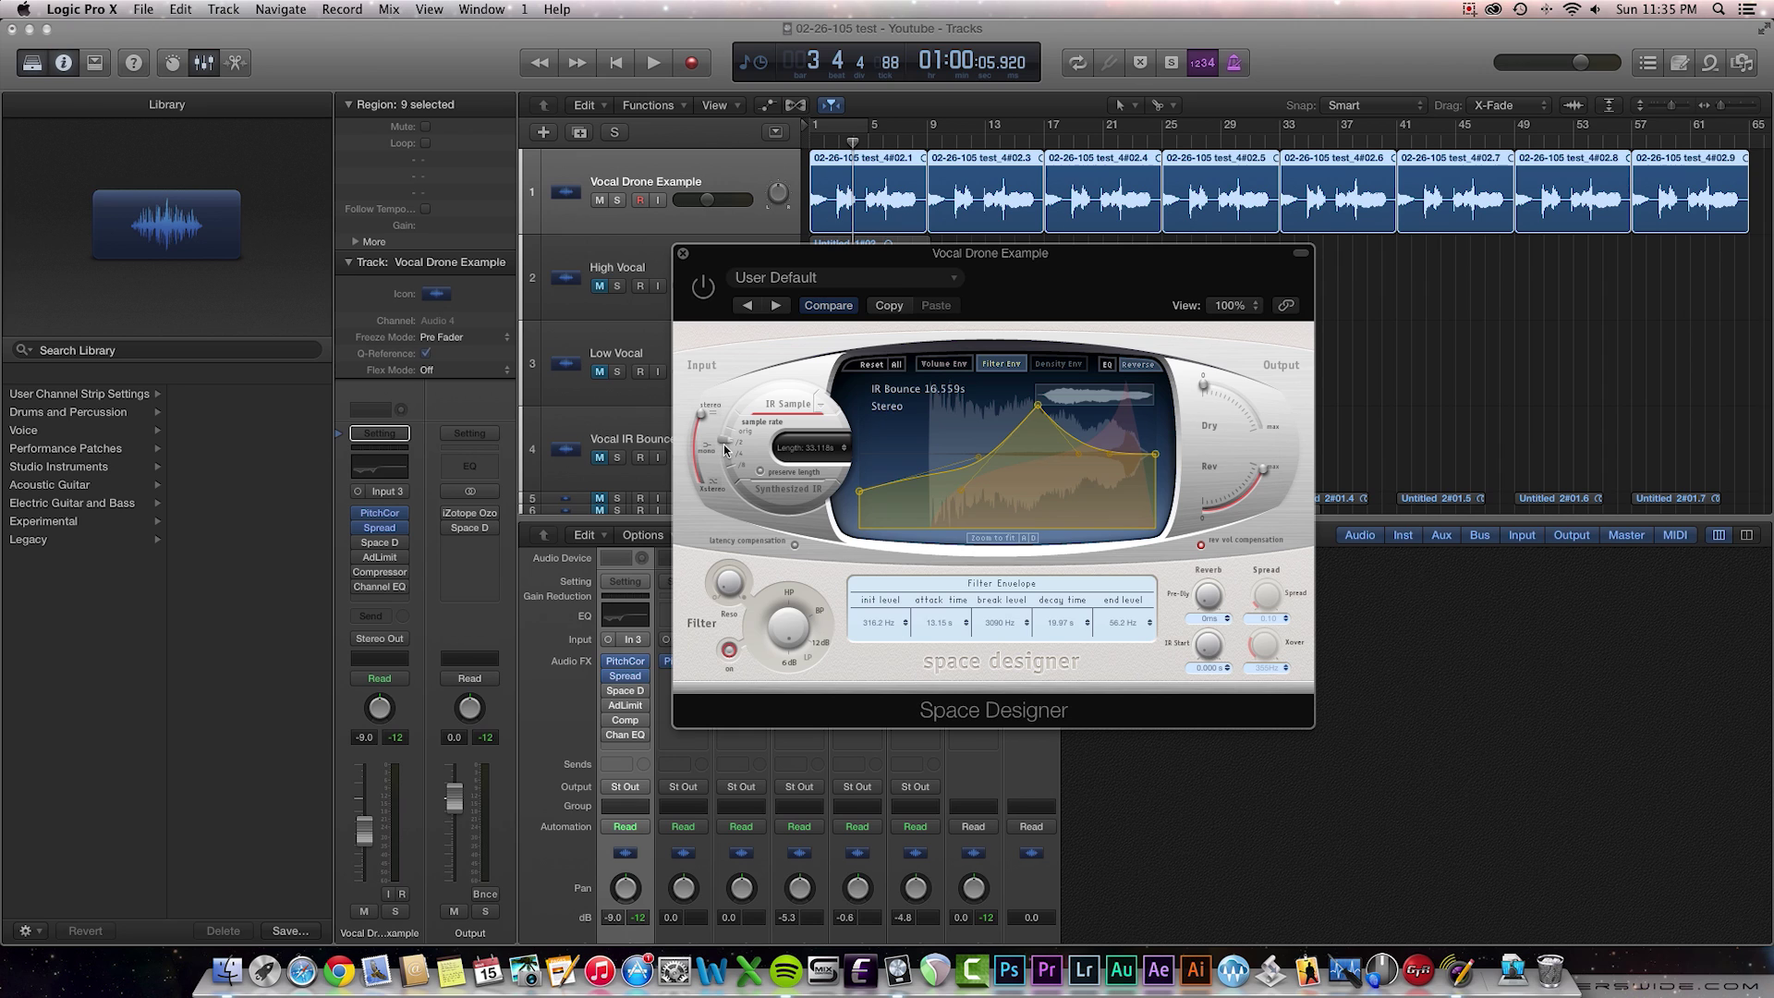
- Raise Space Designer's dry level fully with reverb at minimum, play from the start, and bring the reverb level back up
mouse_move(729, 447)
mouse_down()
mouse_move(748, 447)
mouse_move(732, 443)
mouse_move(740, 467)
mouse_up()
drag(1206, 390, 1187, 513)
drag(853, 143, 771, 146)
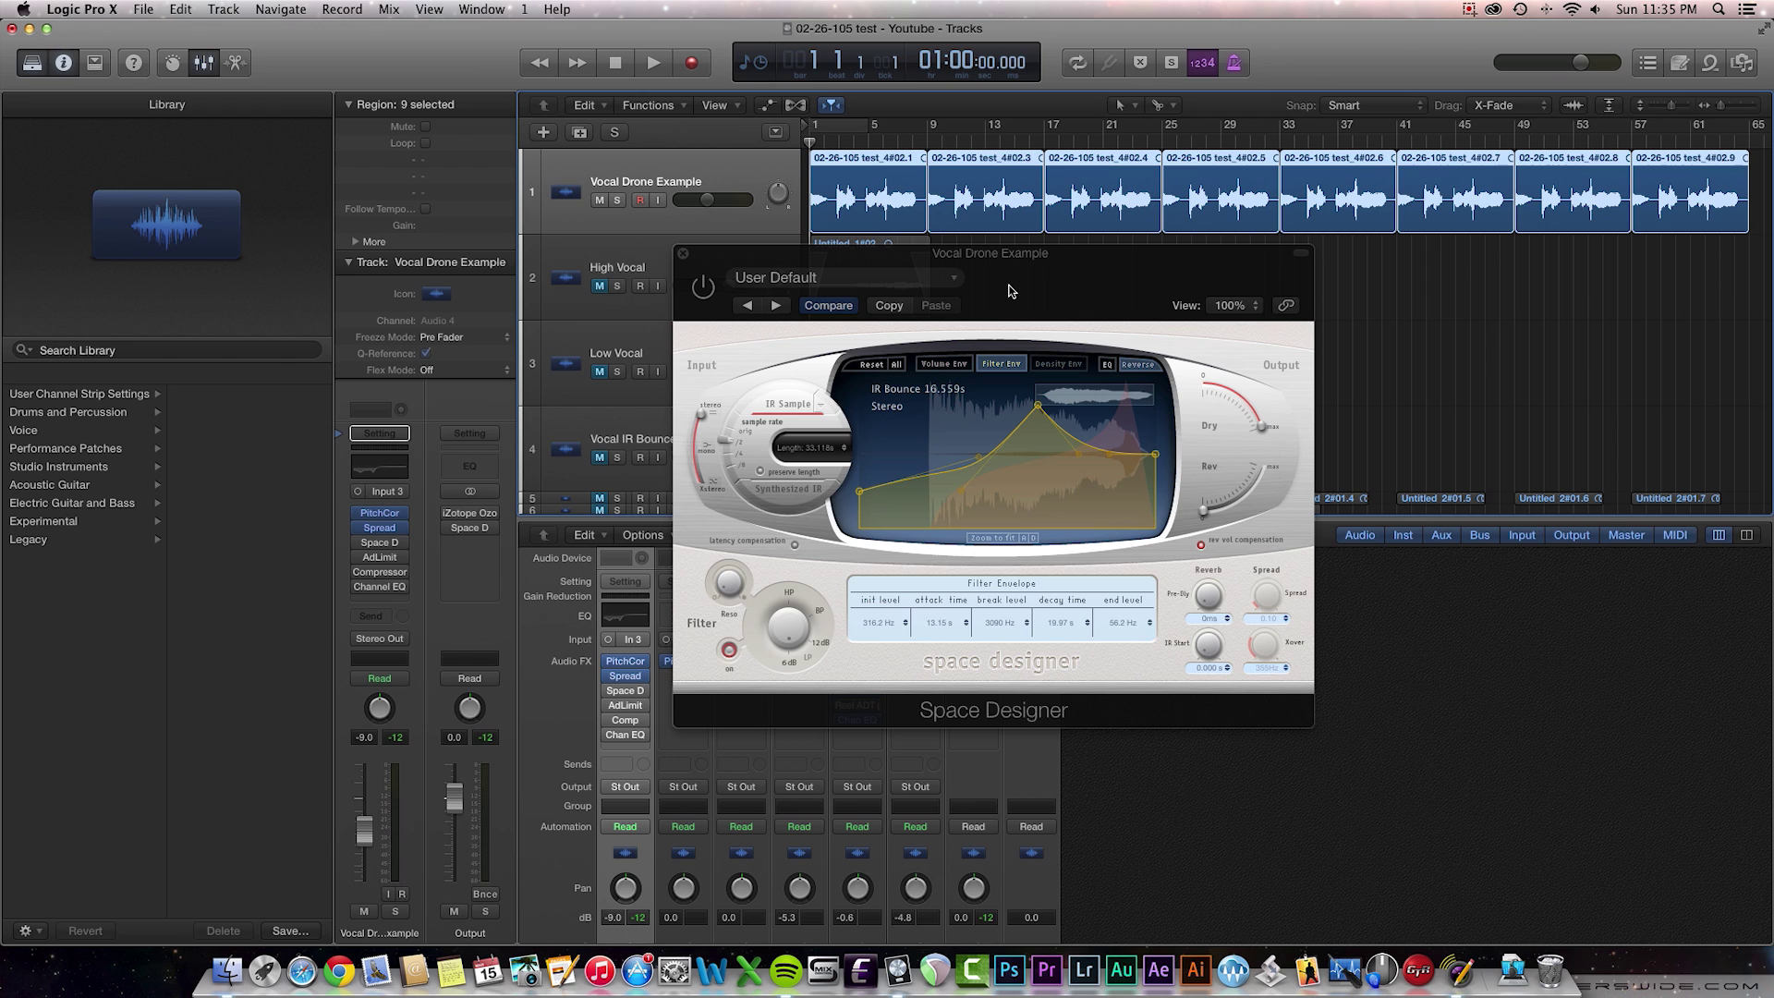
key(space)
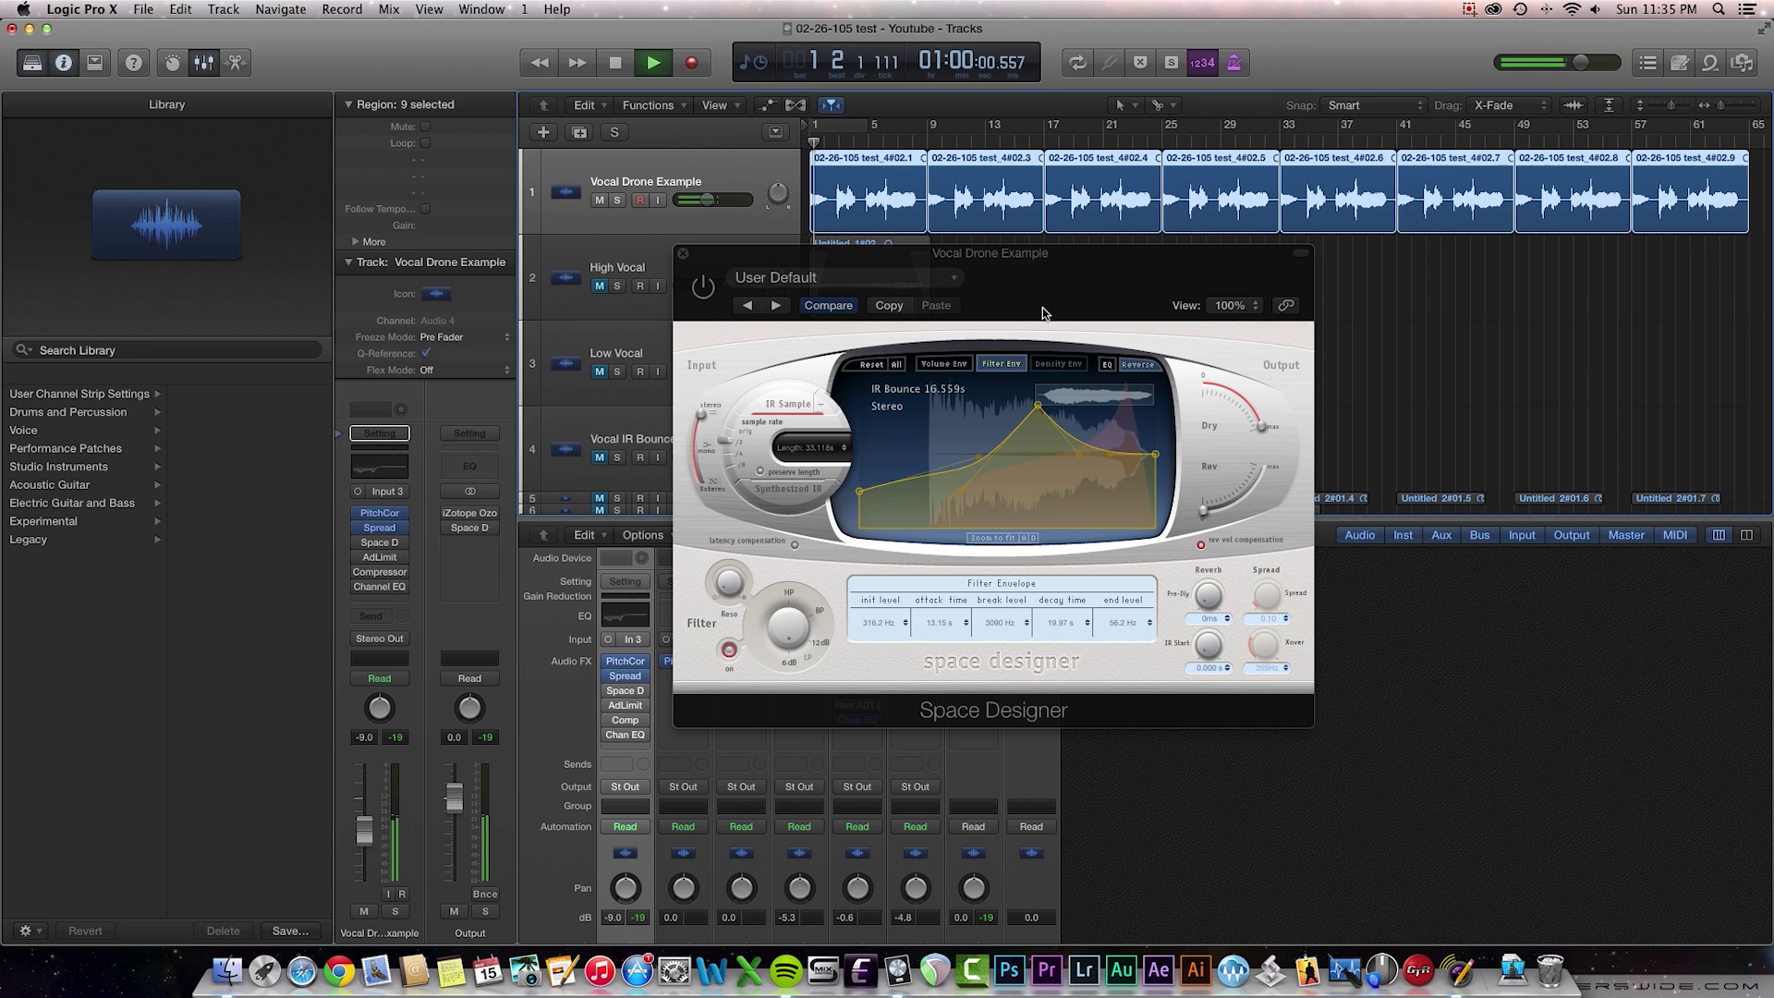
drag(1210, 513, 1225, 487)
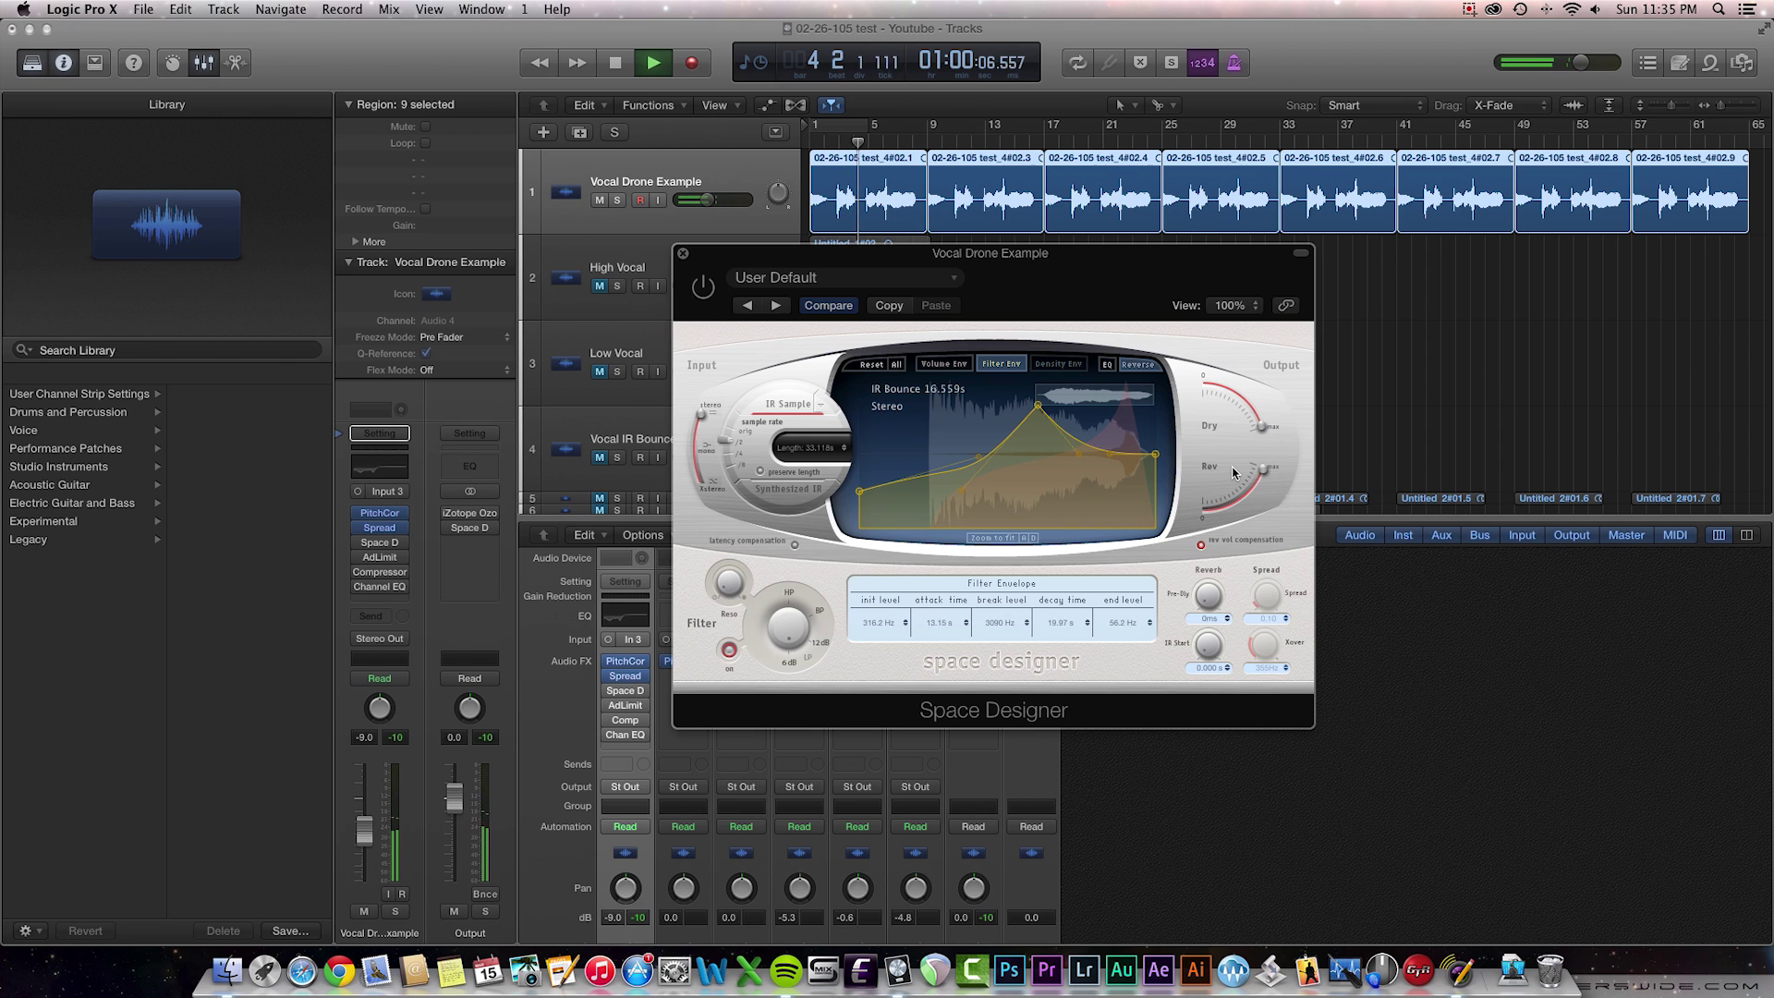
- Switch on Space Designer on the Vocal Drone Example track and lower its dry level to minimum
click(703, 286)
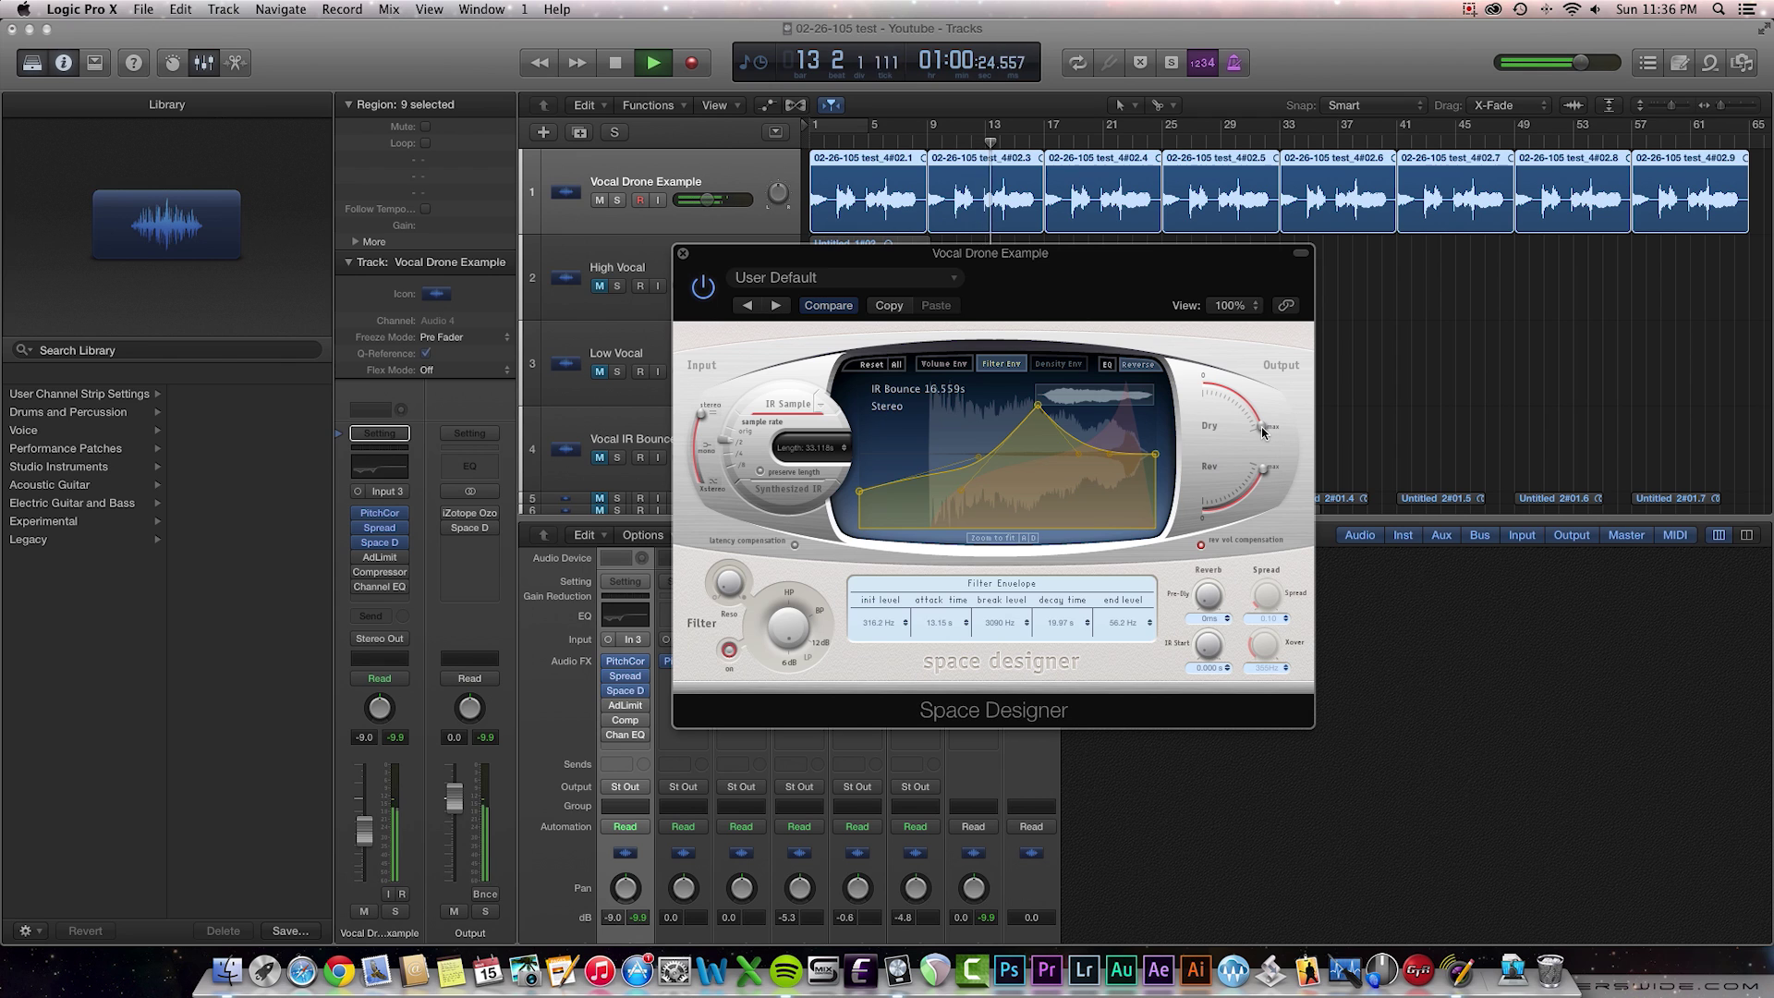
drag(1262, 427, 1188, 384)
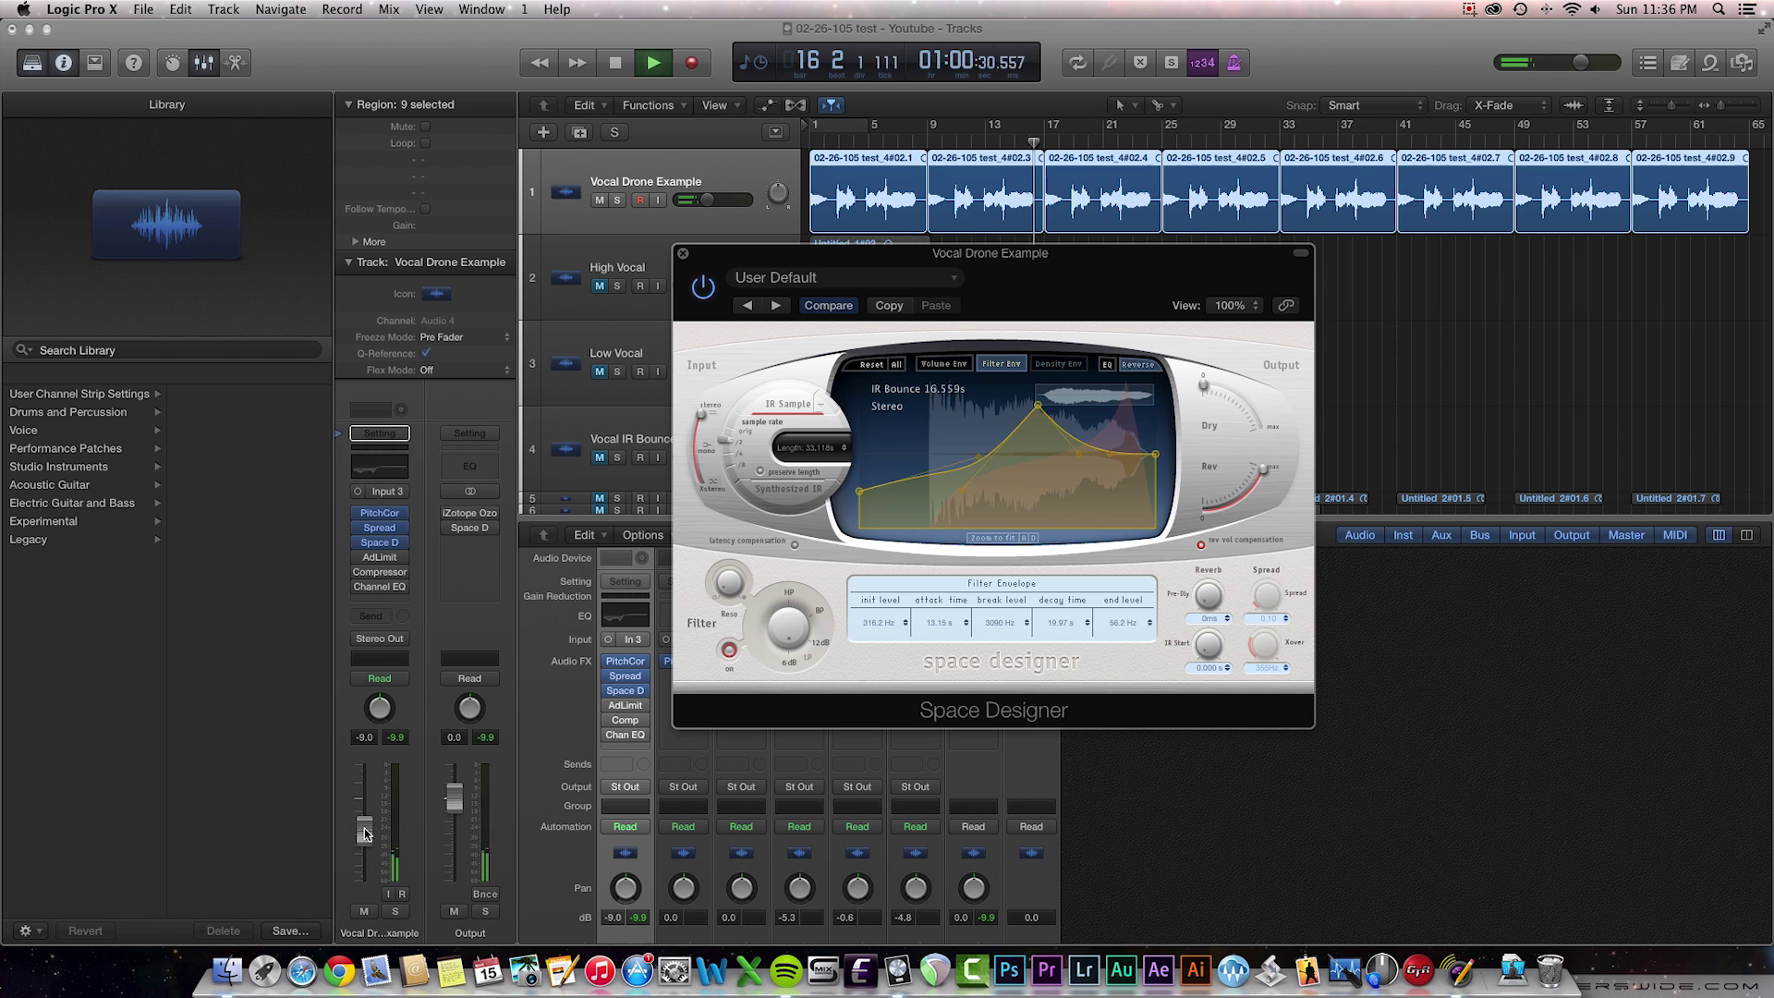
- Set the Vocal Drone Example channel's volume to 0 dB, then stop playback and return to the start of the project
double_click(366, 738)
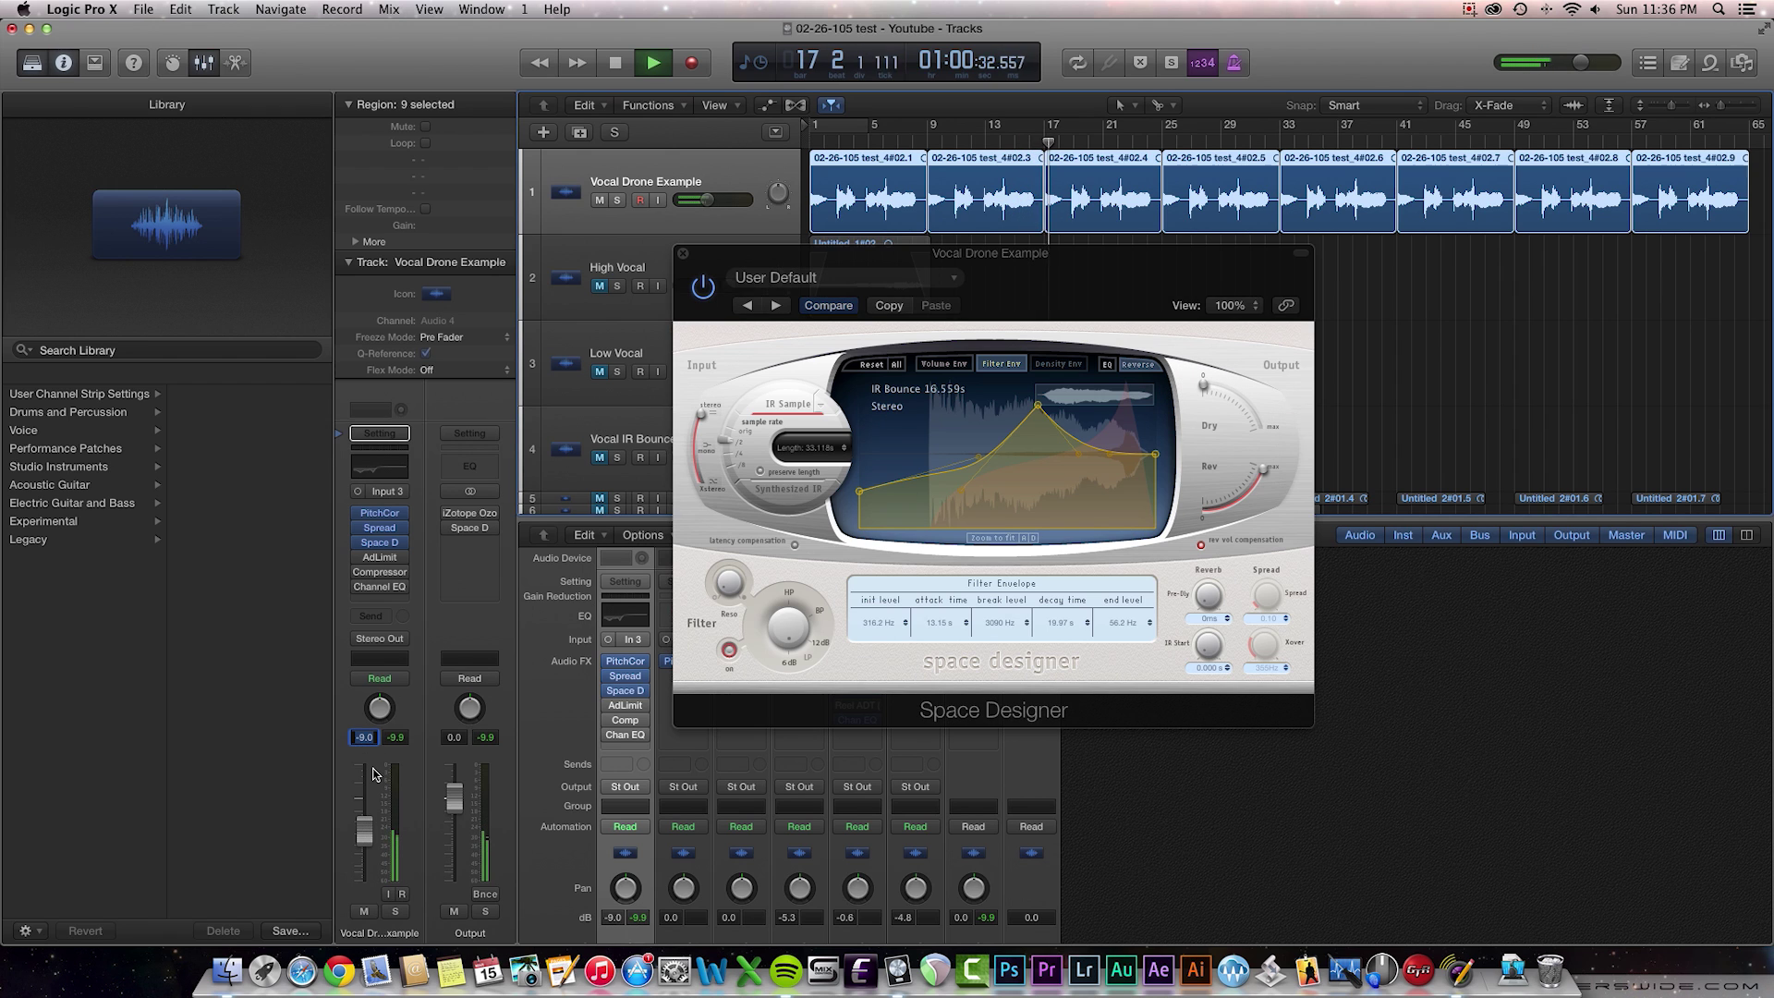
text(0)
key(Return)
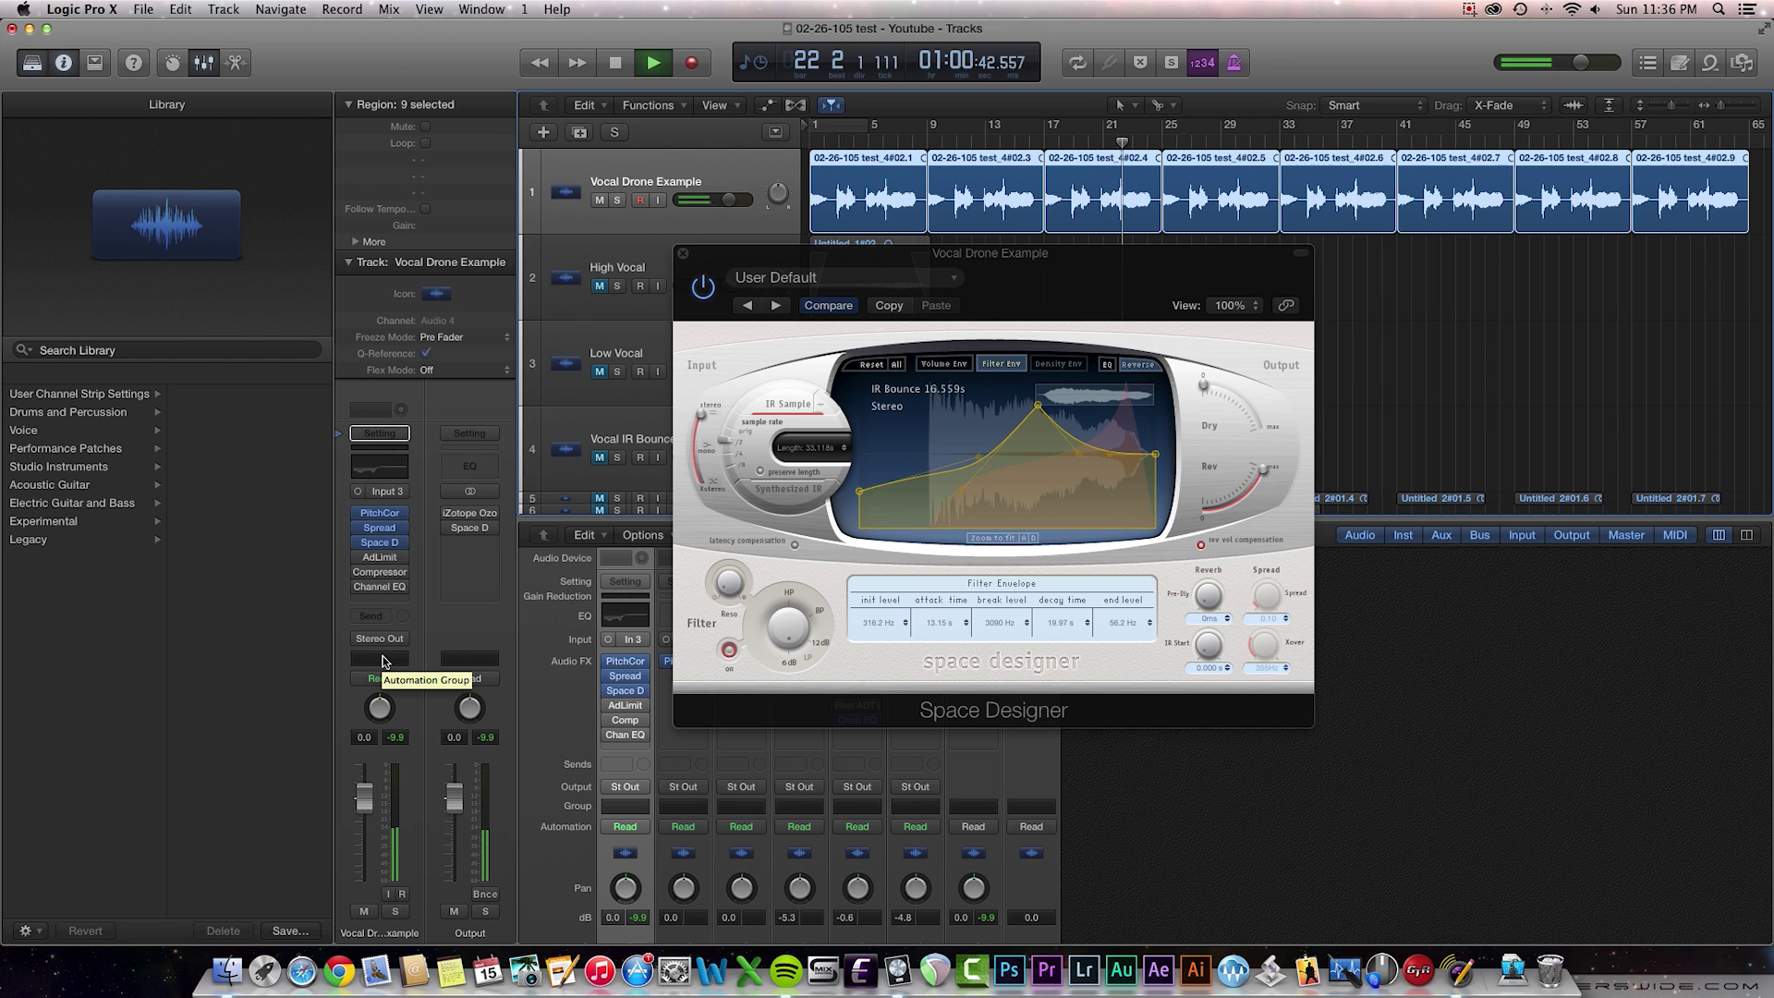
key(space)
key(Return)
- Move the Space Designer window clear of the tracks, then enable the Adaptive Limiter on Vocal Drone Example and close its window
mouse_move(379, 561)
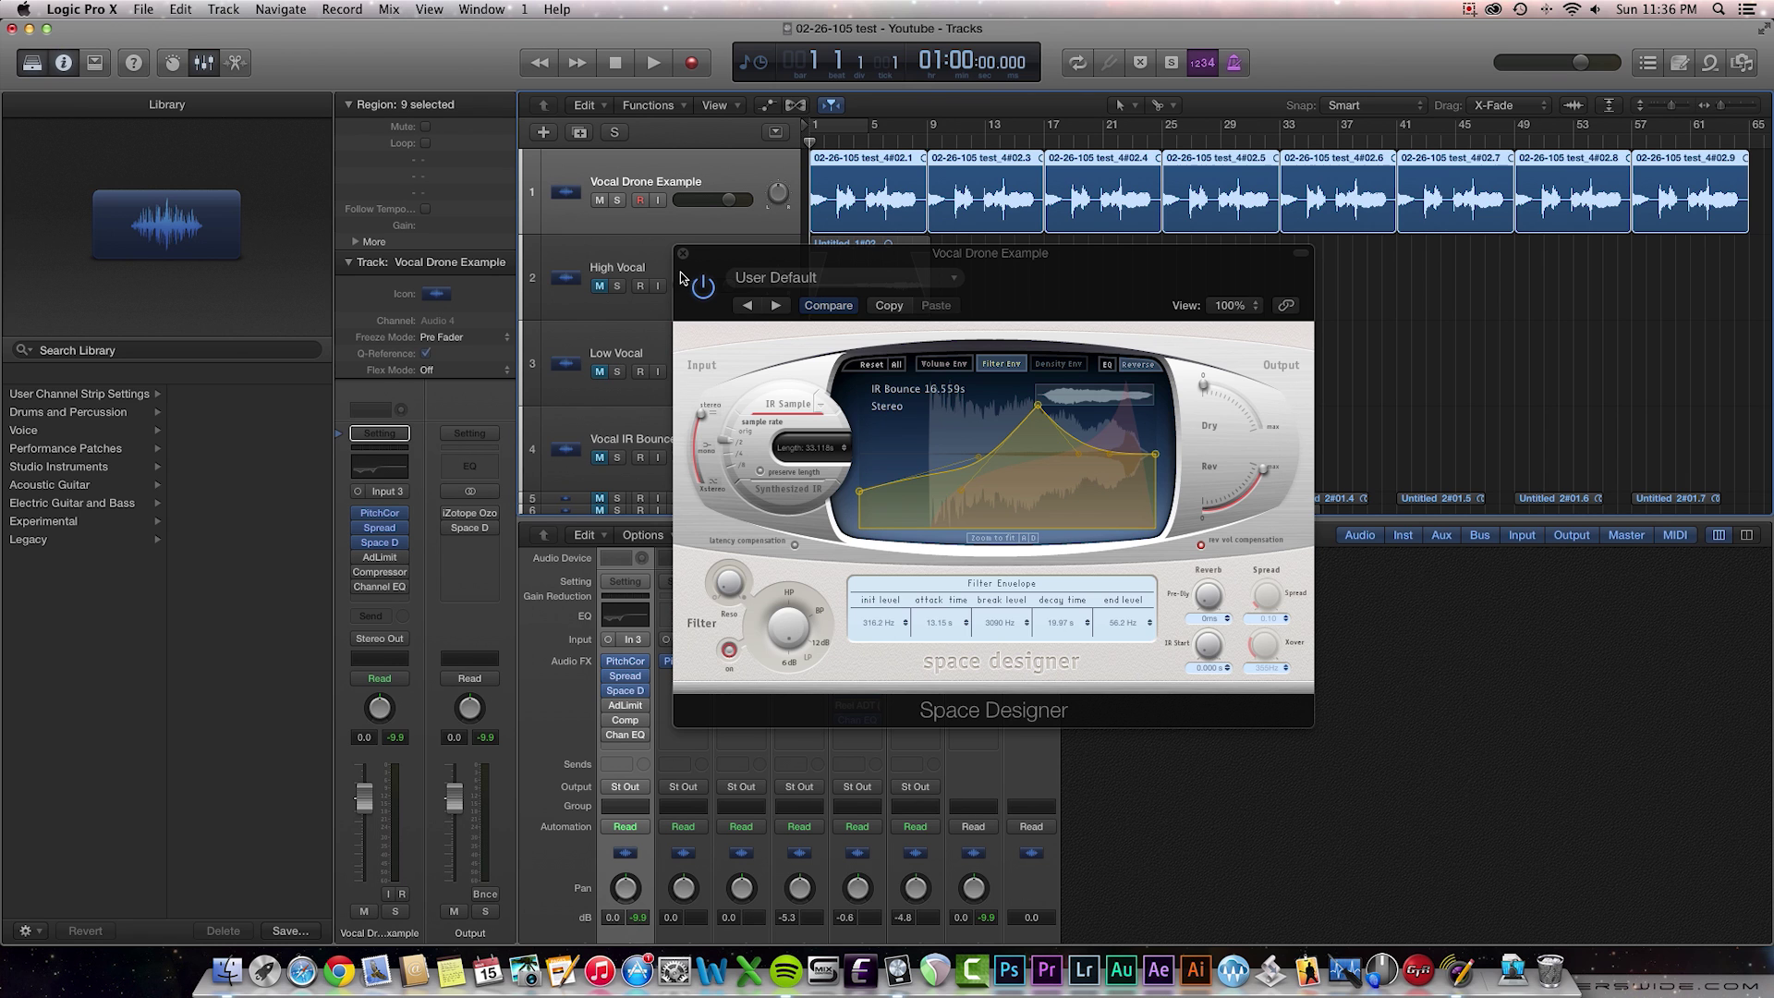
drag(745, 254, 1154, 246)
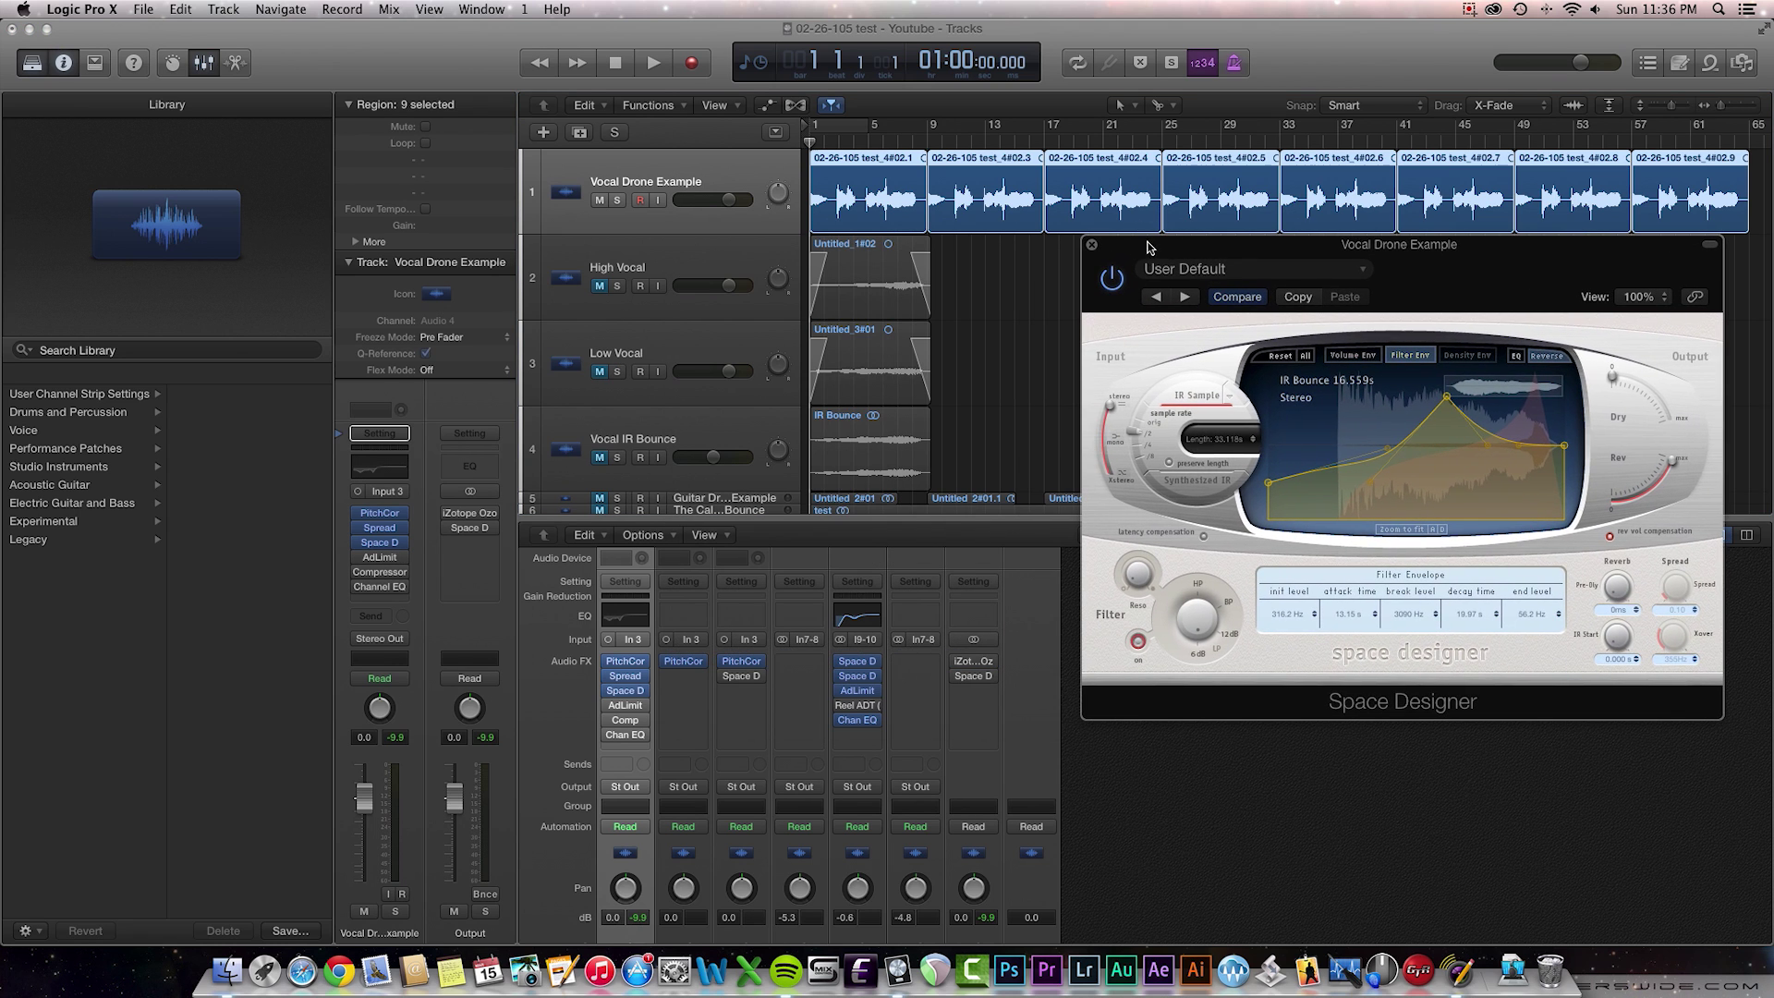
click(380, 558)
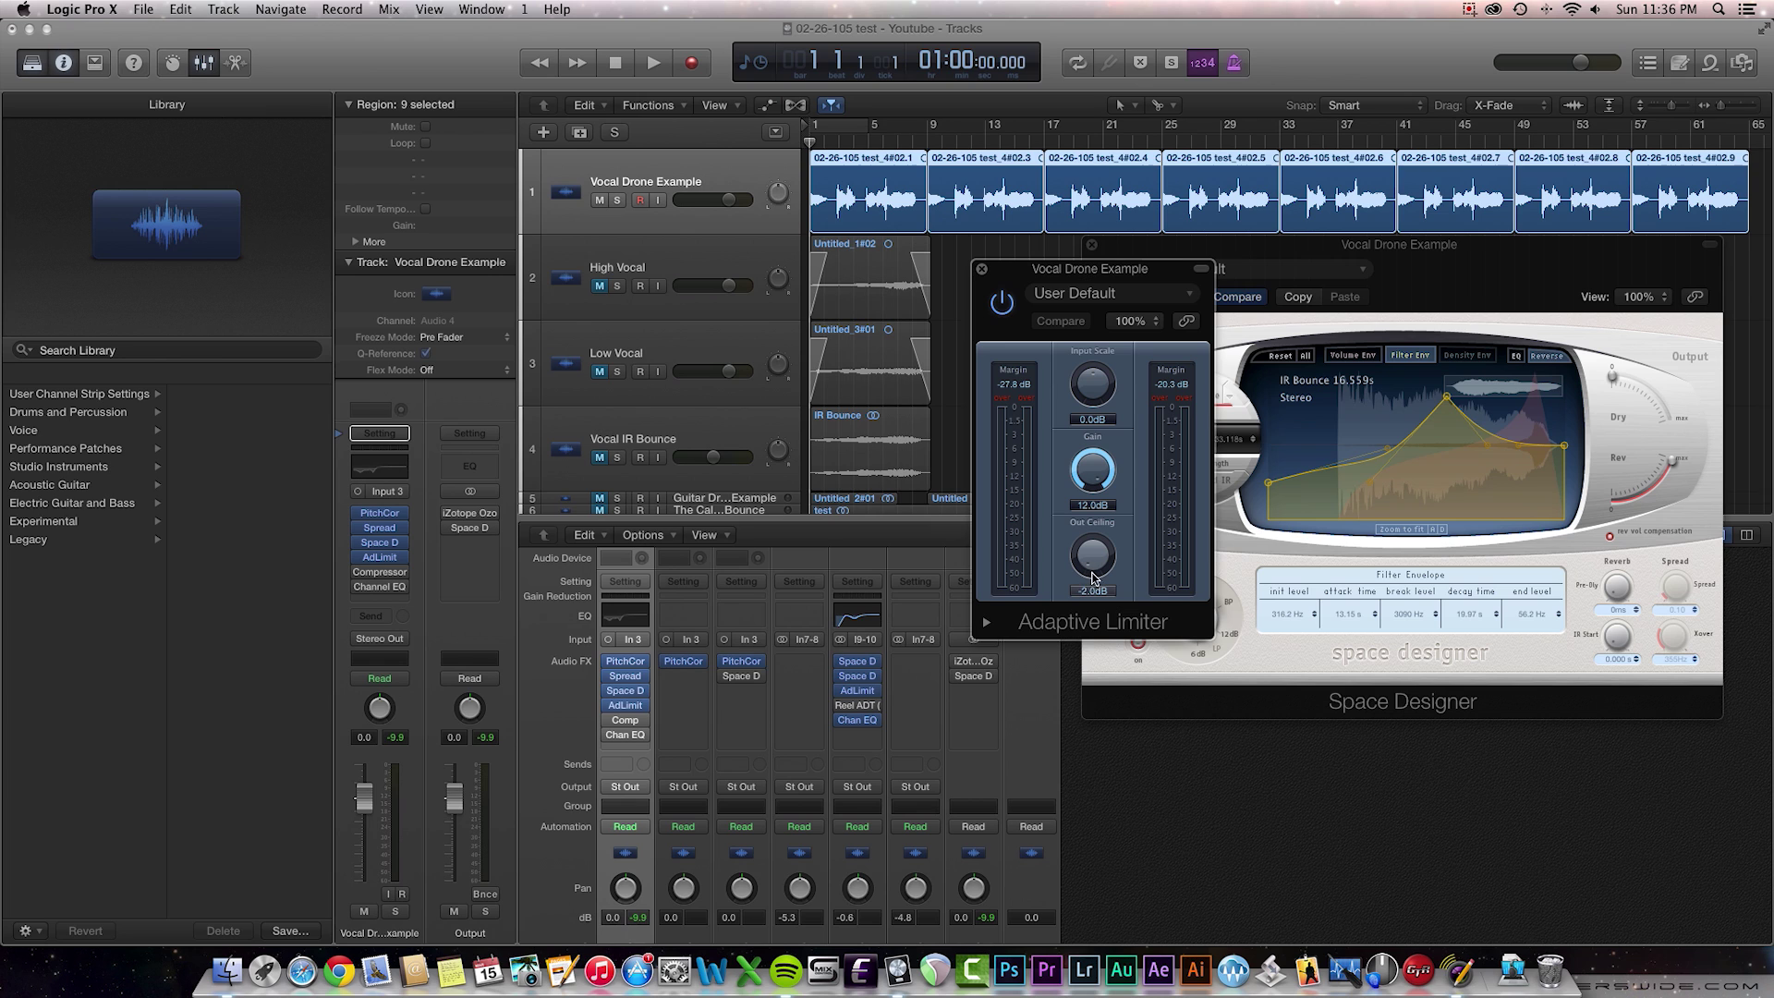
click(982, 270)
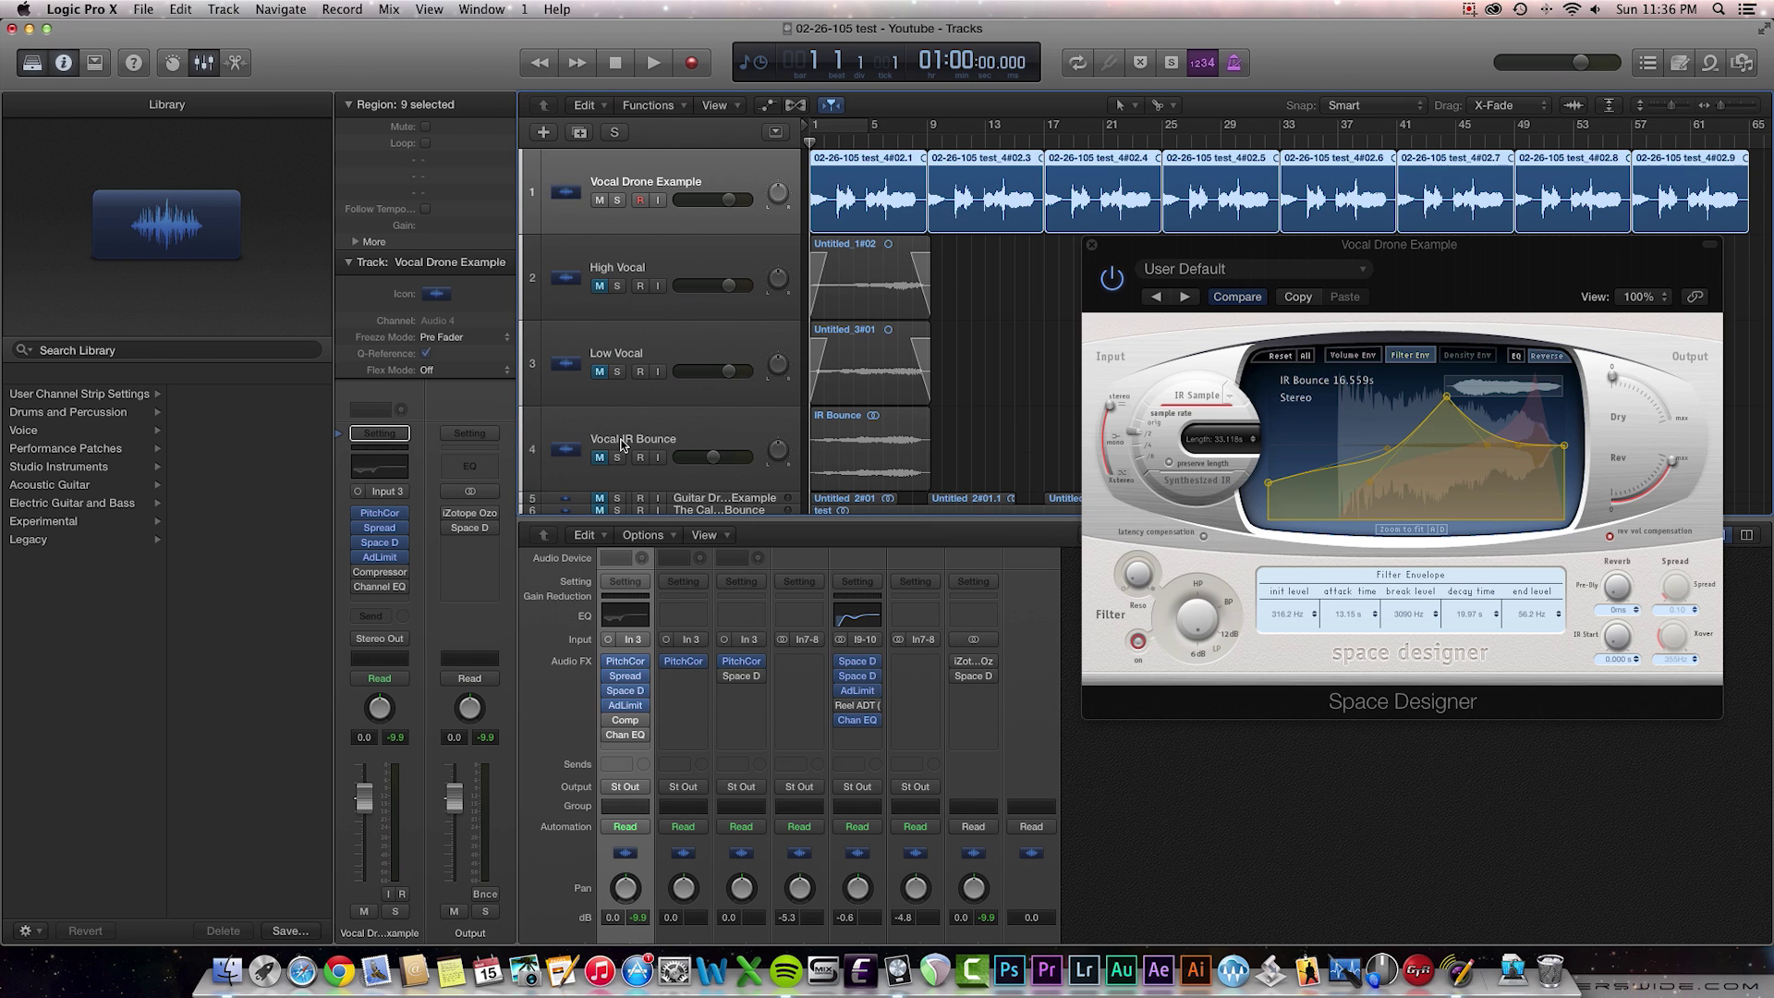
- Enable the Compressor on Vocal Drone Example, check its threshold and make-up gain, and close its window
click(382, 573)
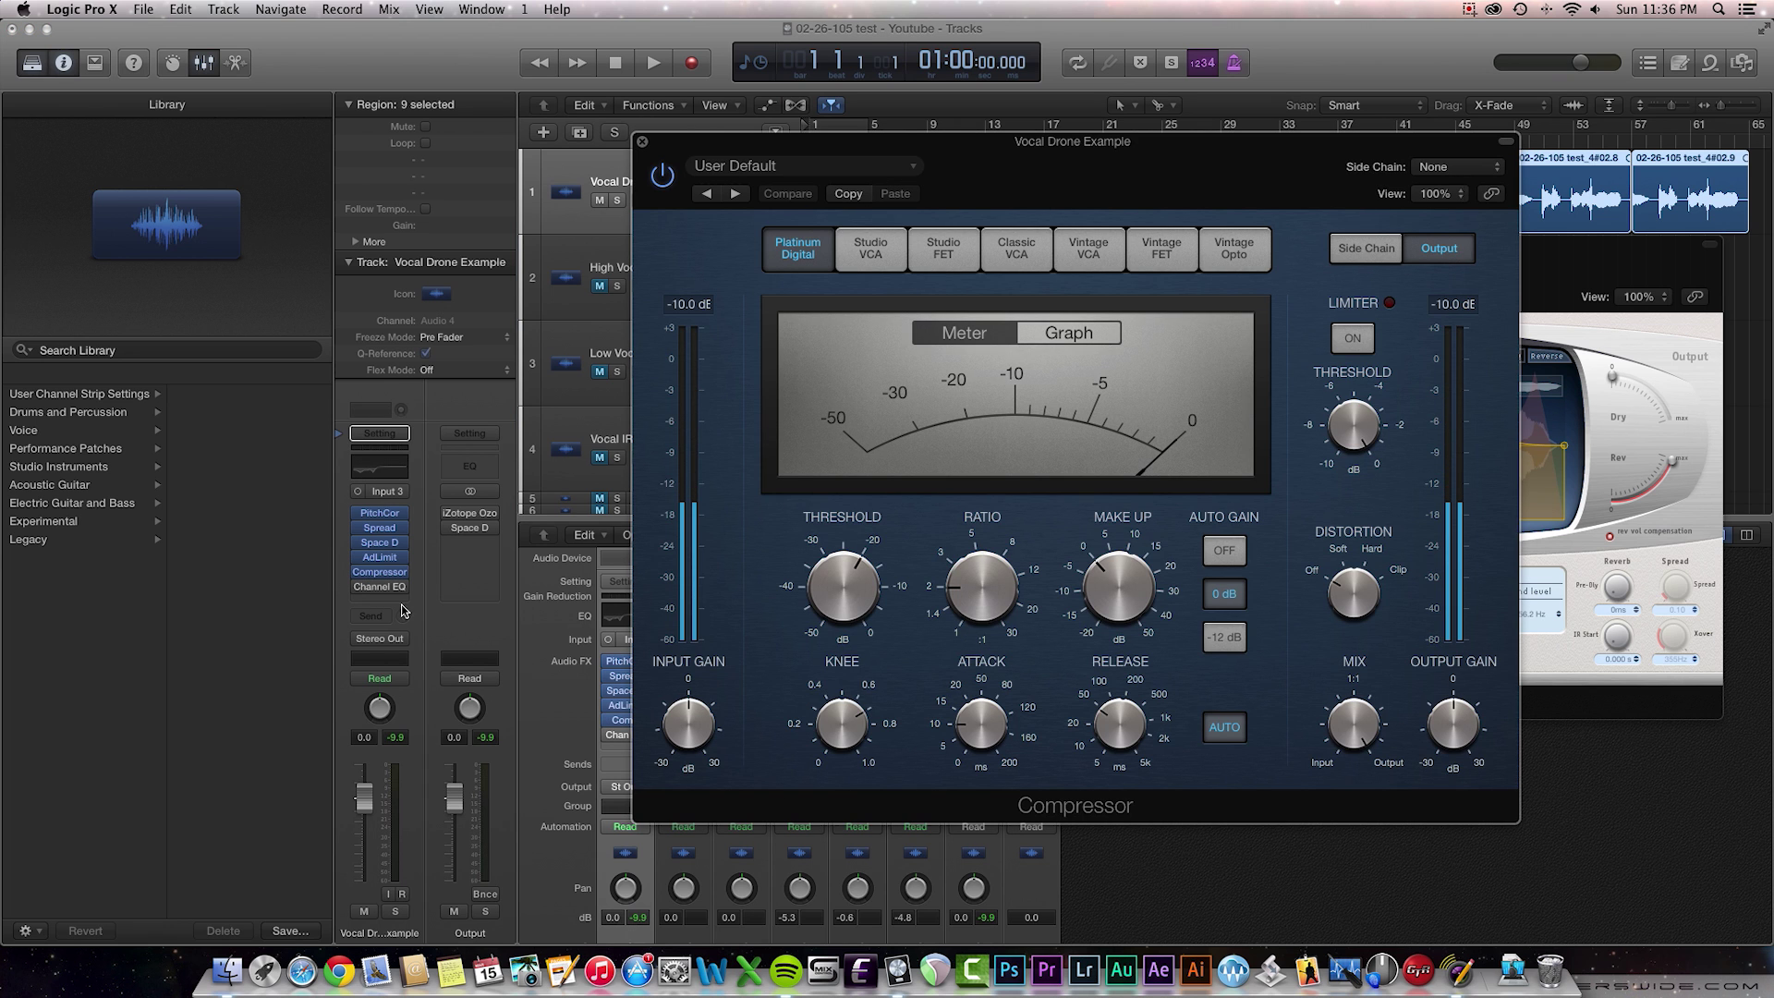
drag(813, 148, 776, 139)
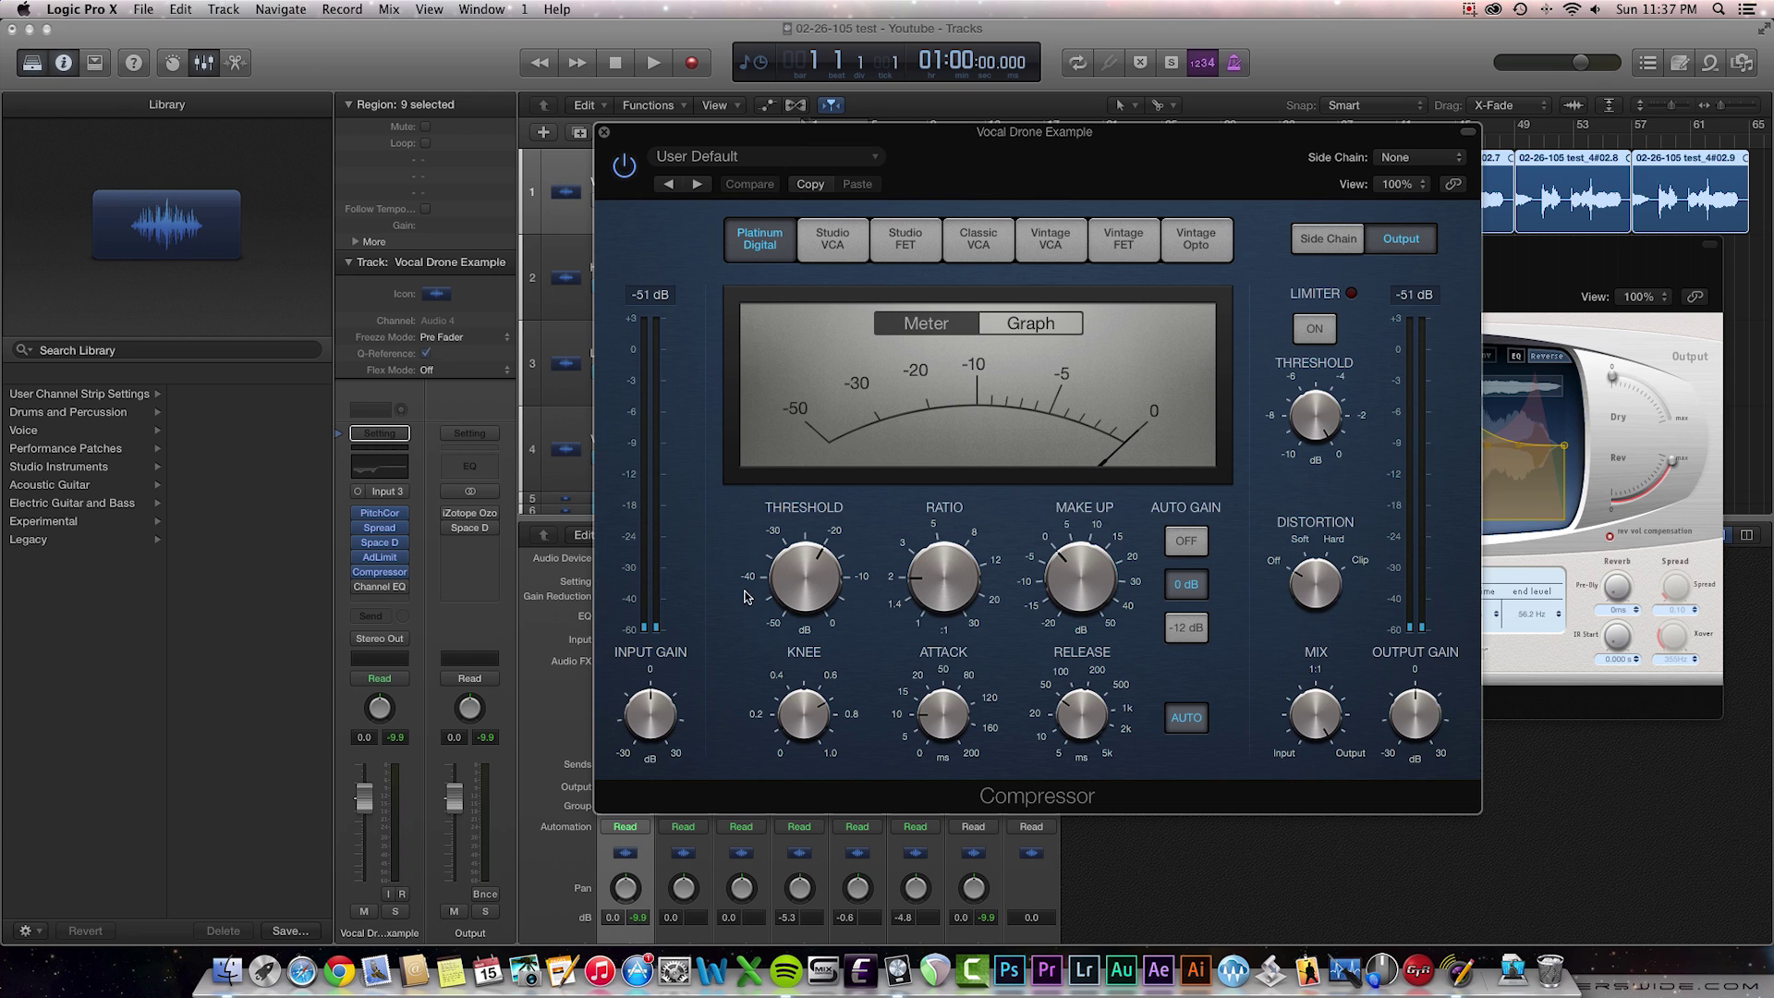
double_click(811, 573)
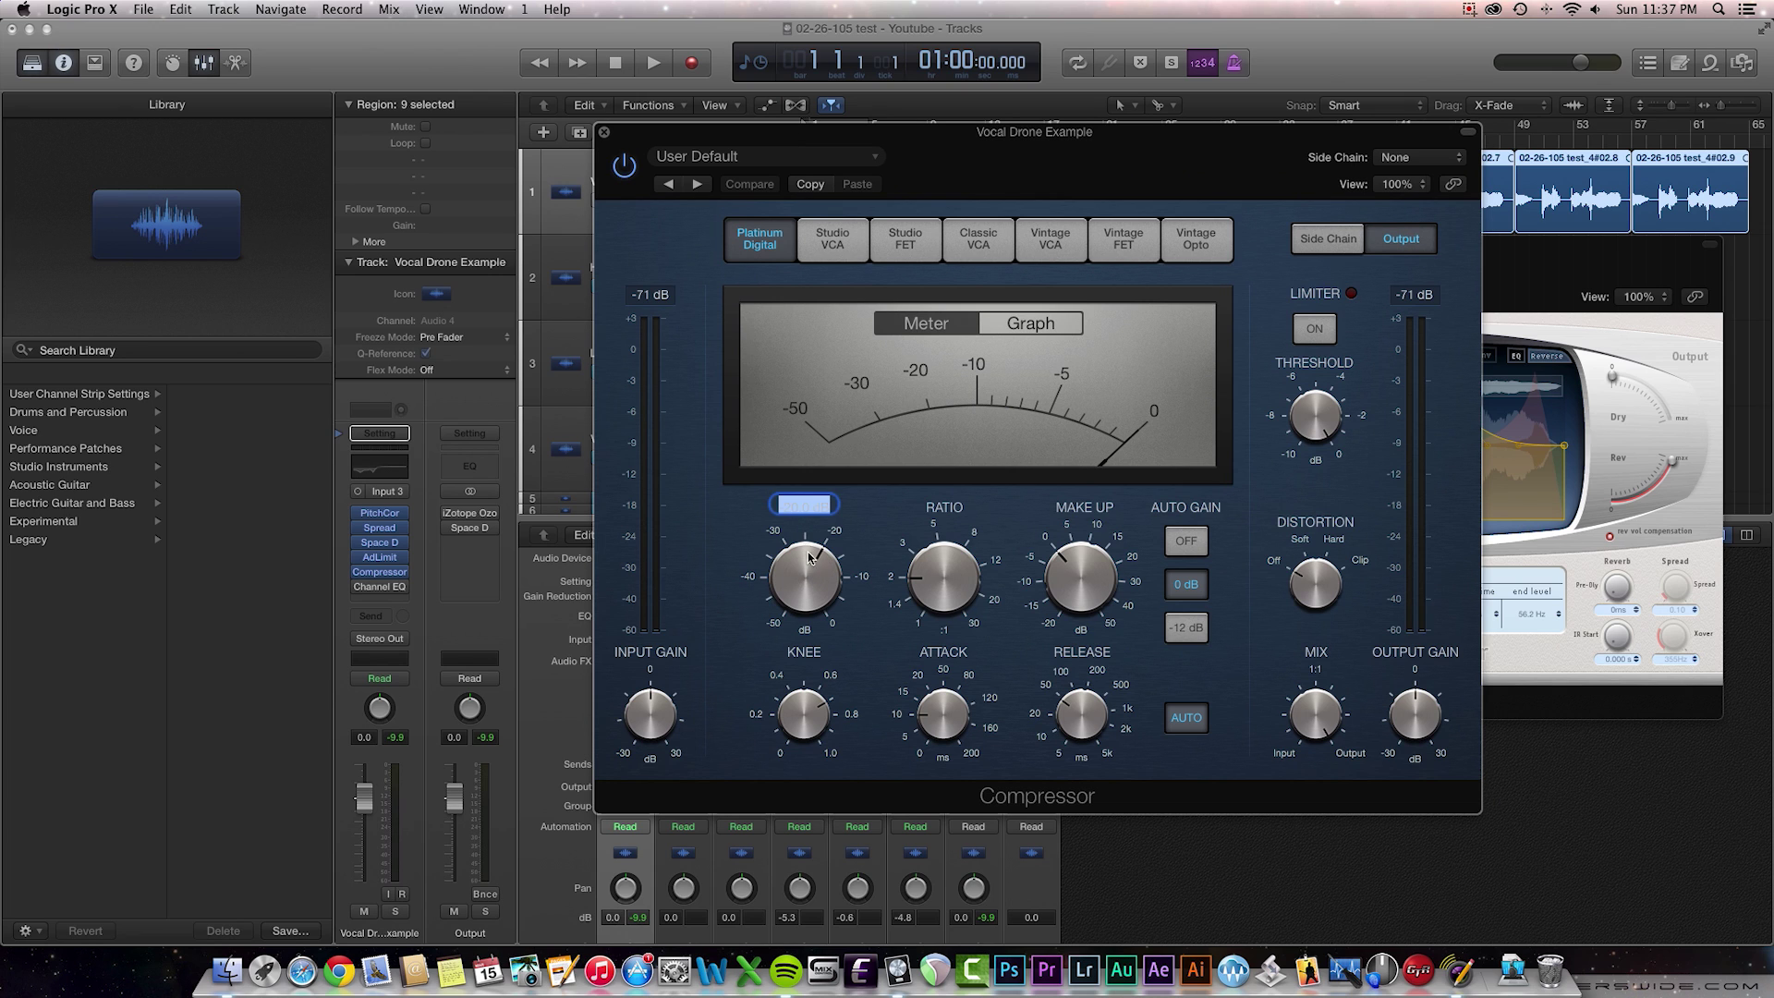
click(796, 575)
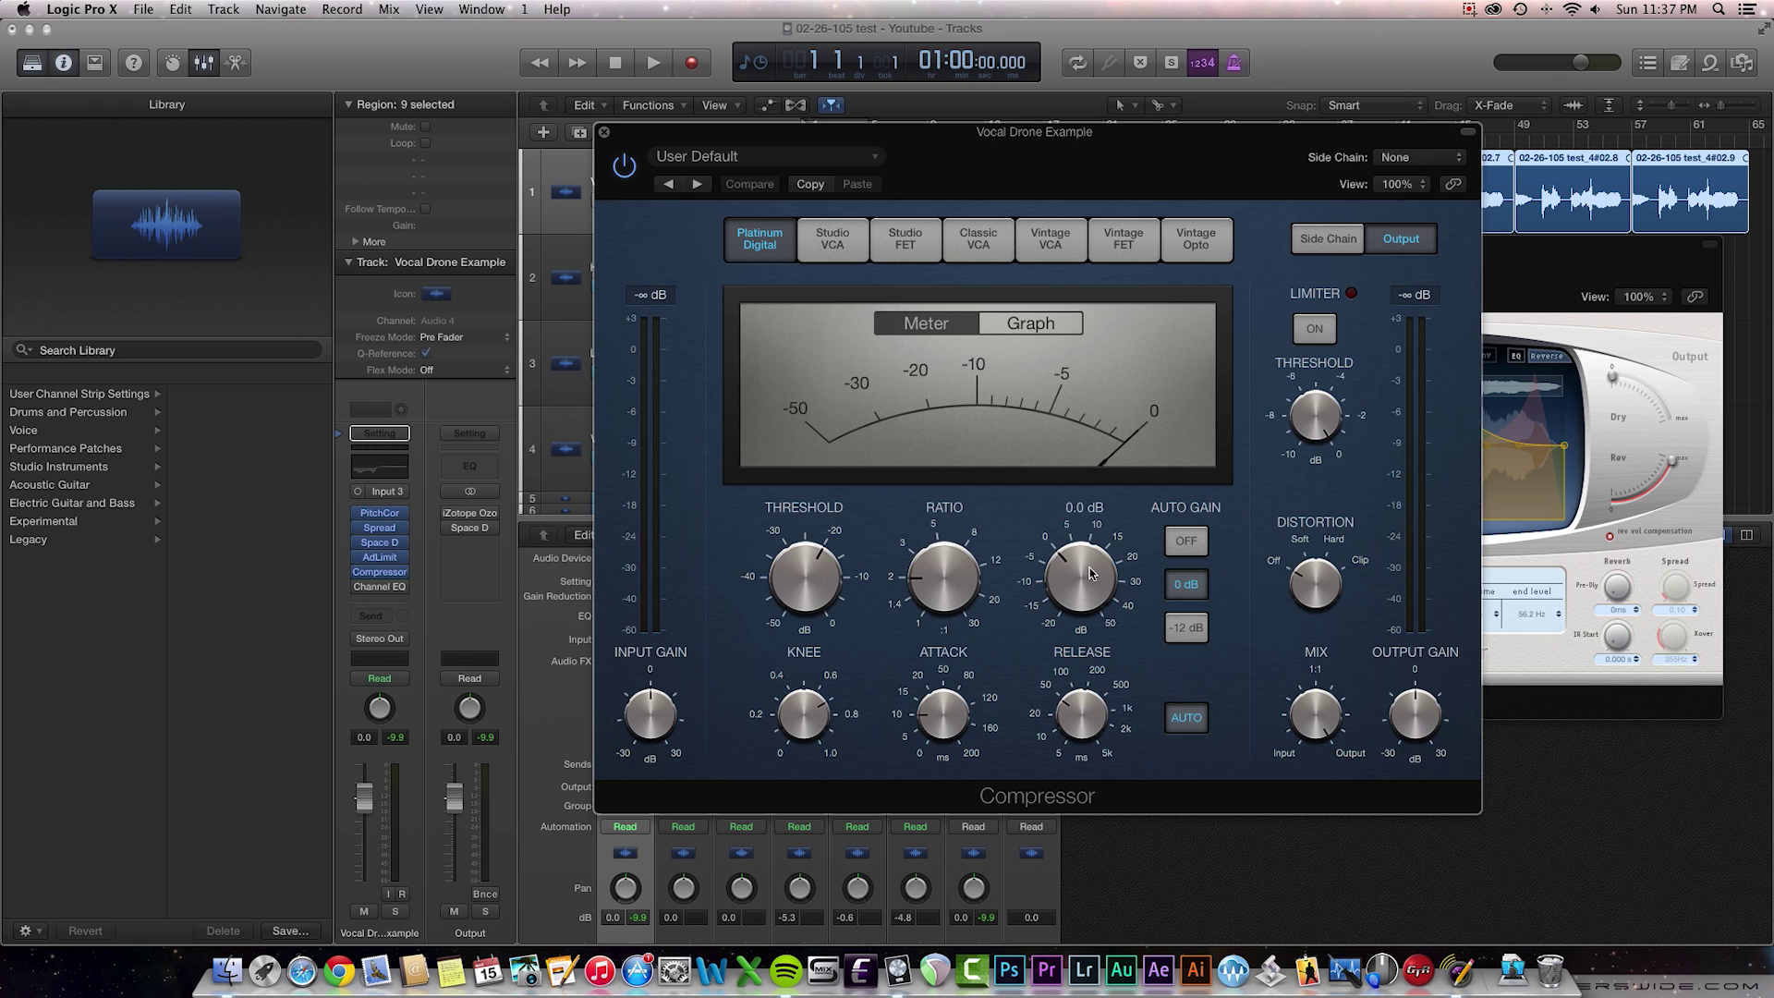
drag(1081, 586, 1080, 575)
click(605, 136)
- Enable the Channel EQ on Vocal Drone Example, review its low-frequency cuts, and close its window
click(368, 588)
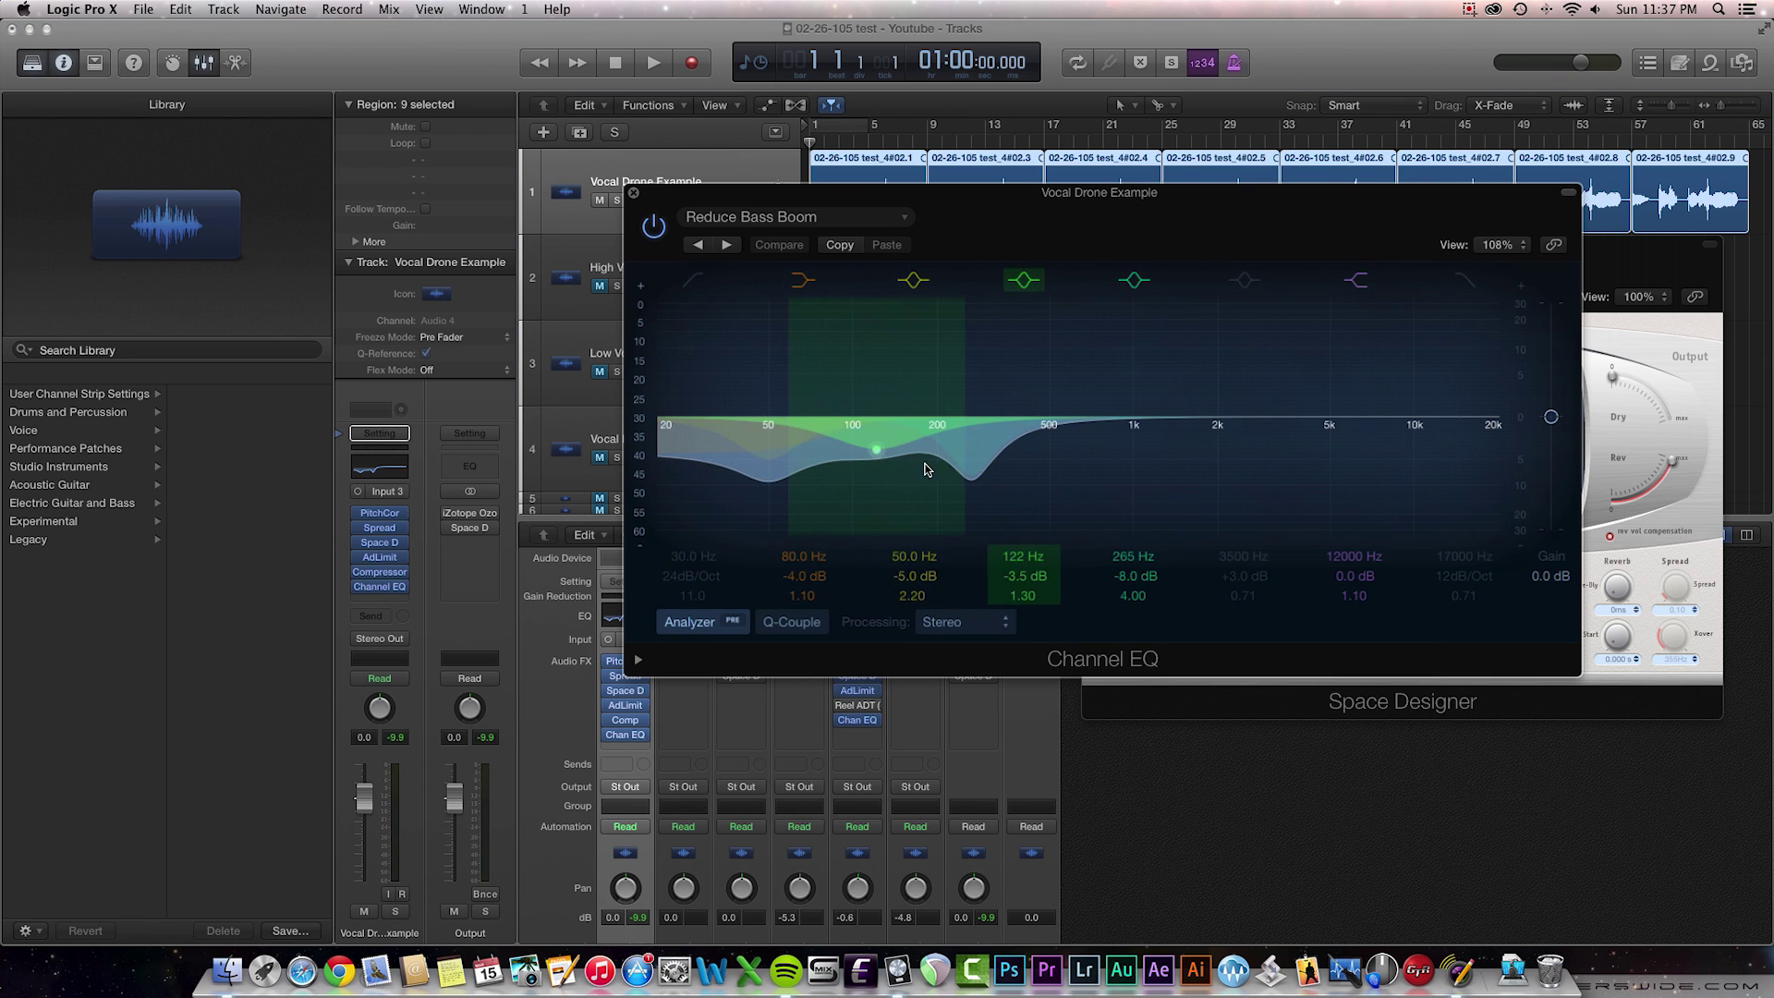
click(653, 223)
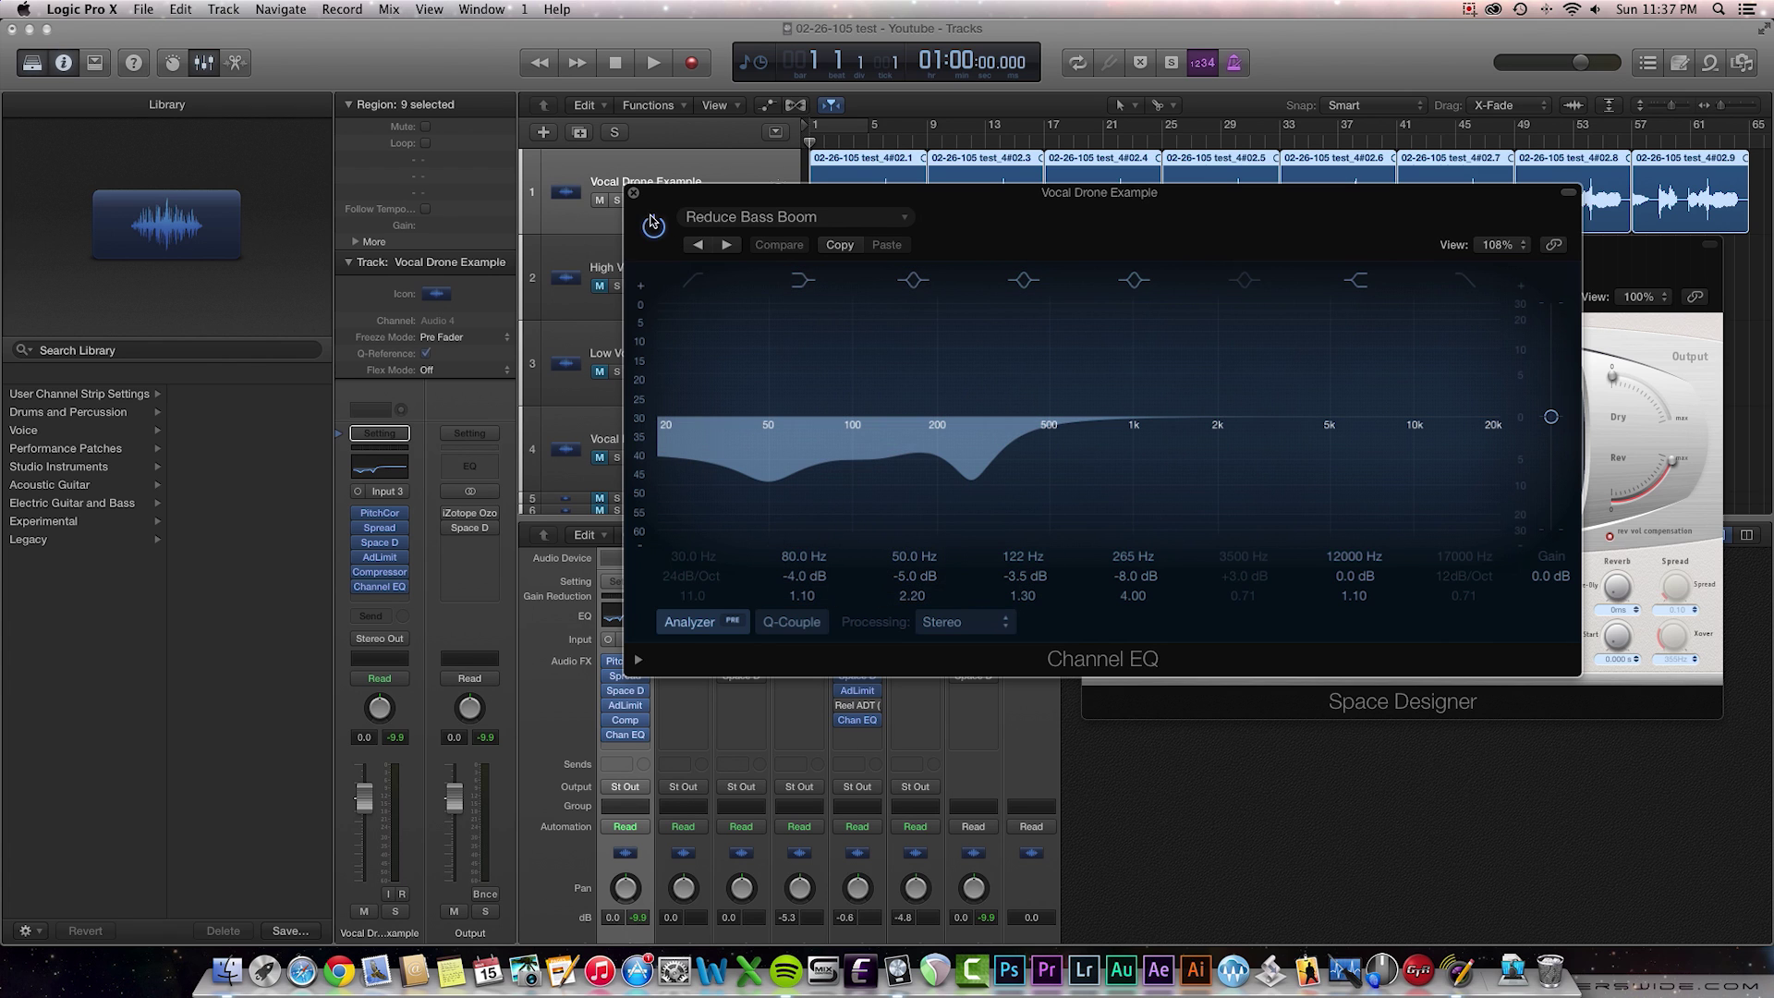
click(634, 195)
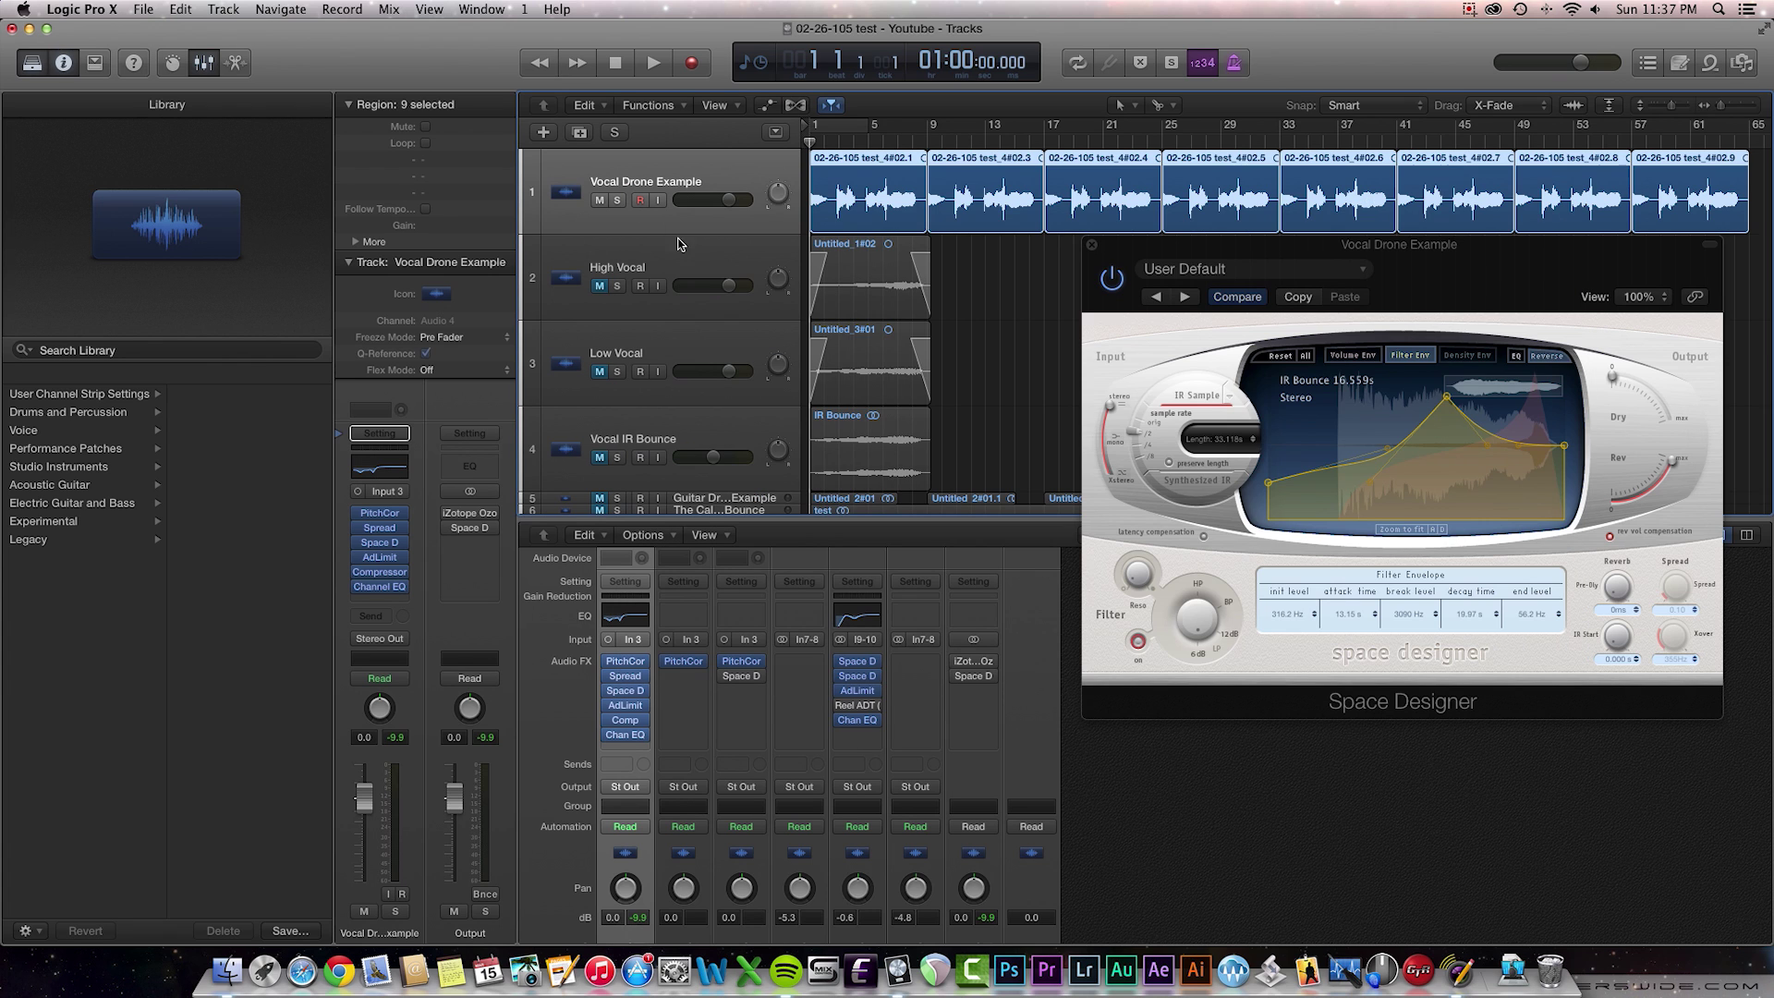
- Audition the Vocal Drone Example from the start with all effects enabled, pause around bar 18, and resume playback
key(space)
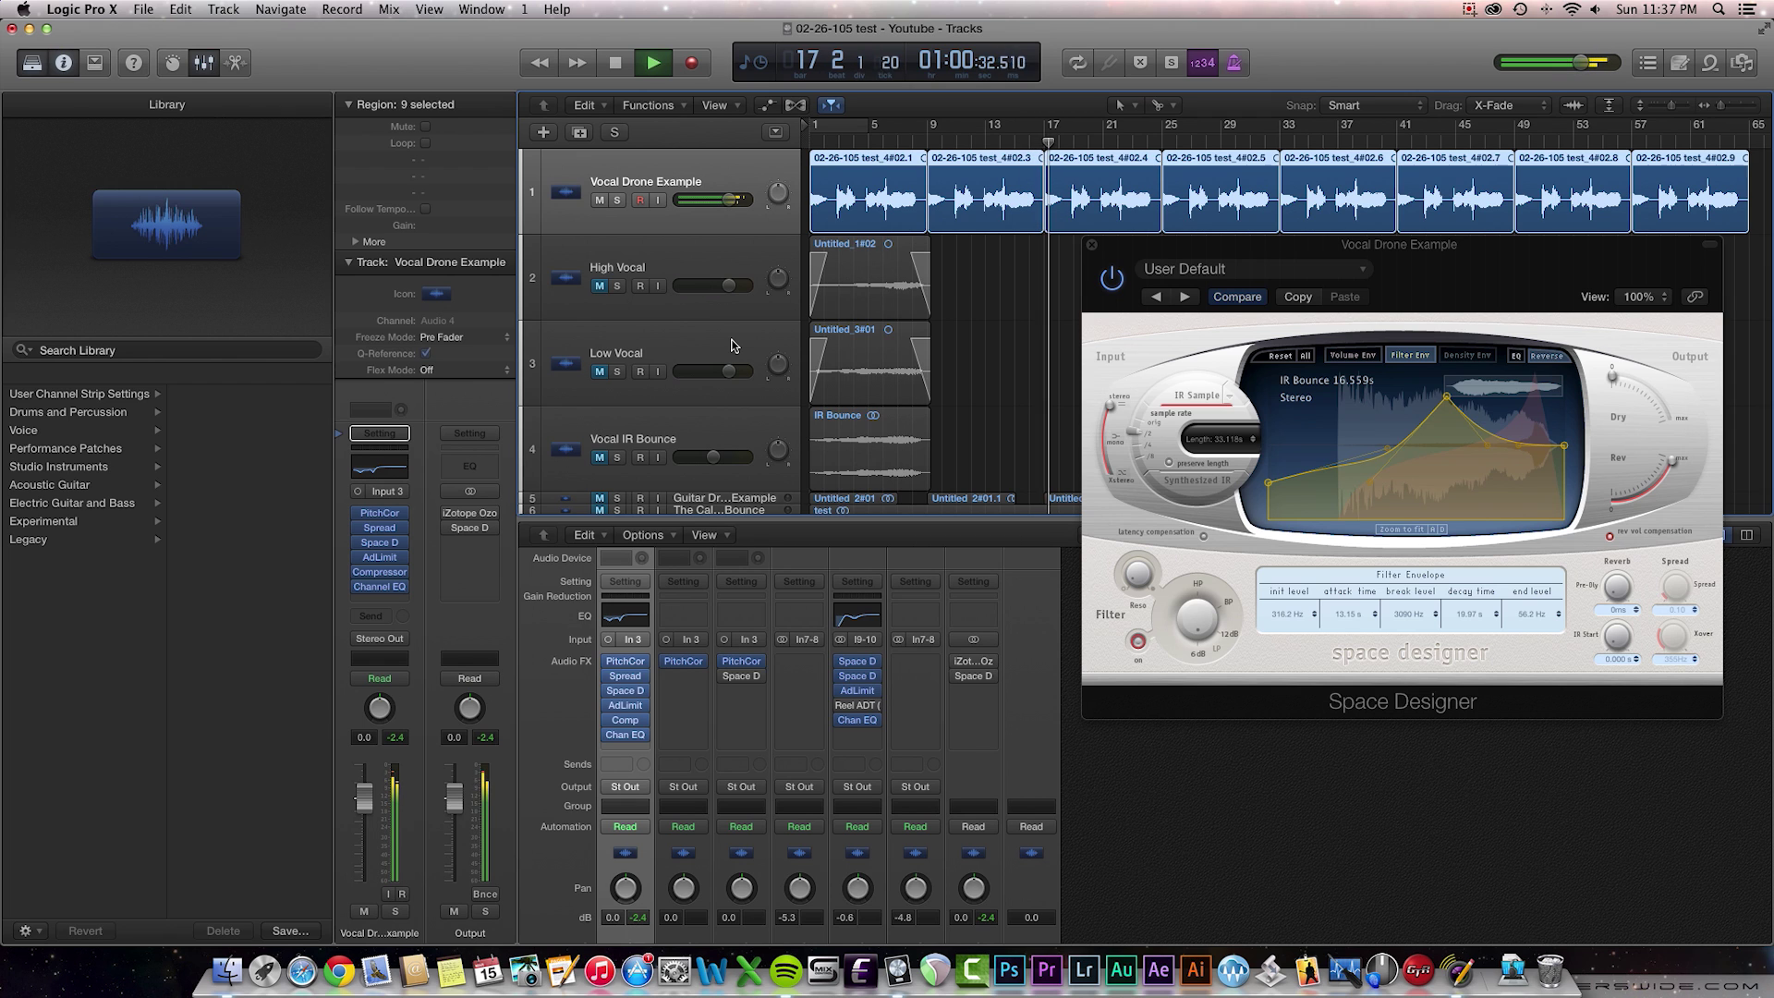
key(space)
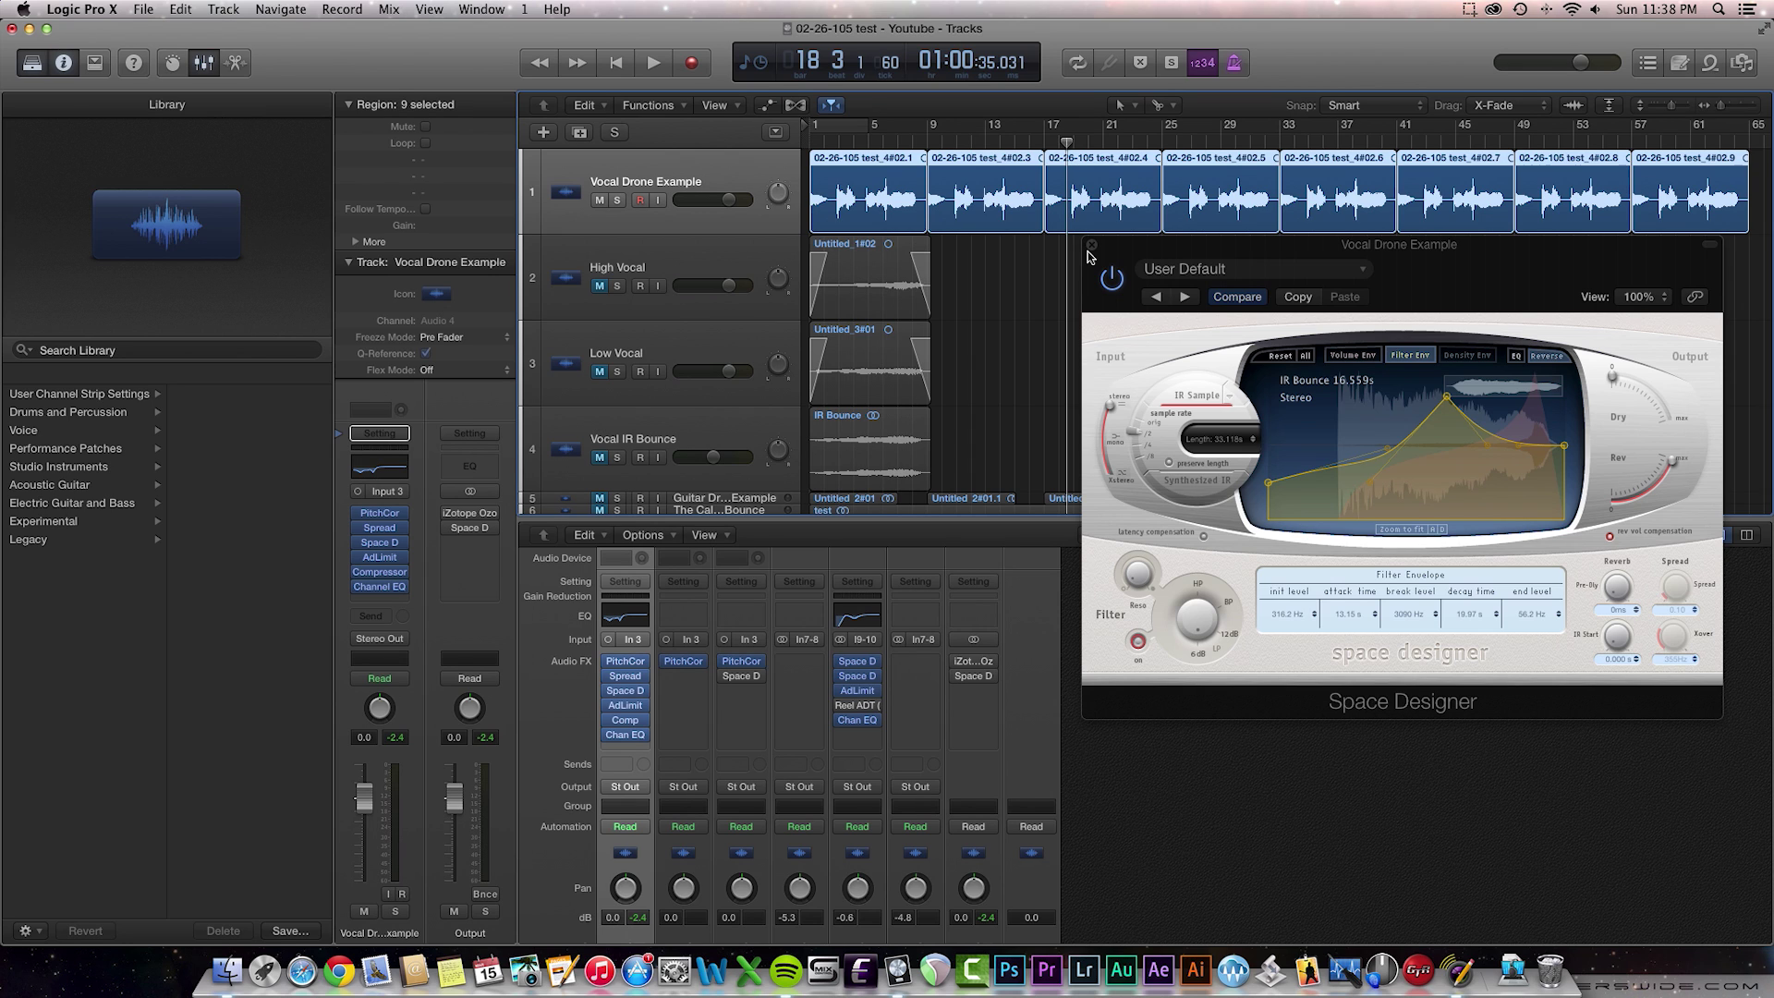
key(space)
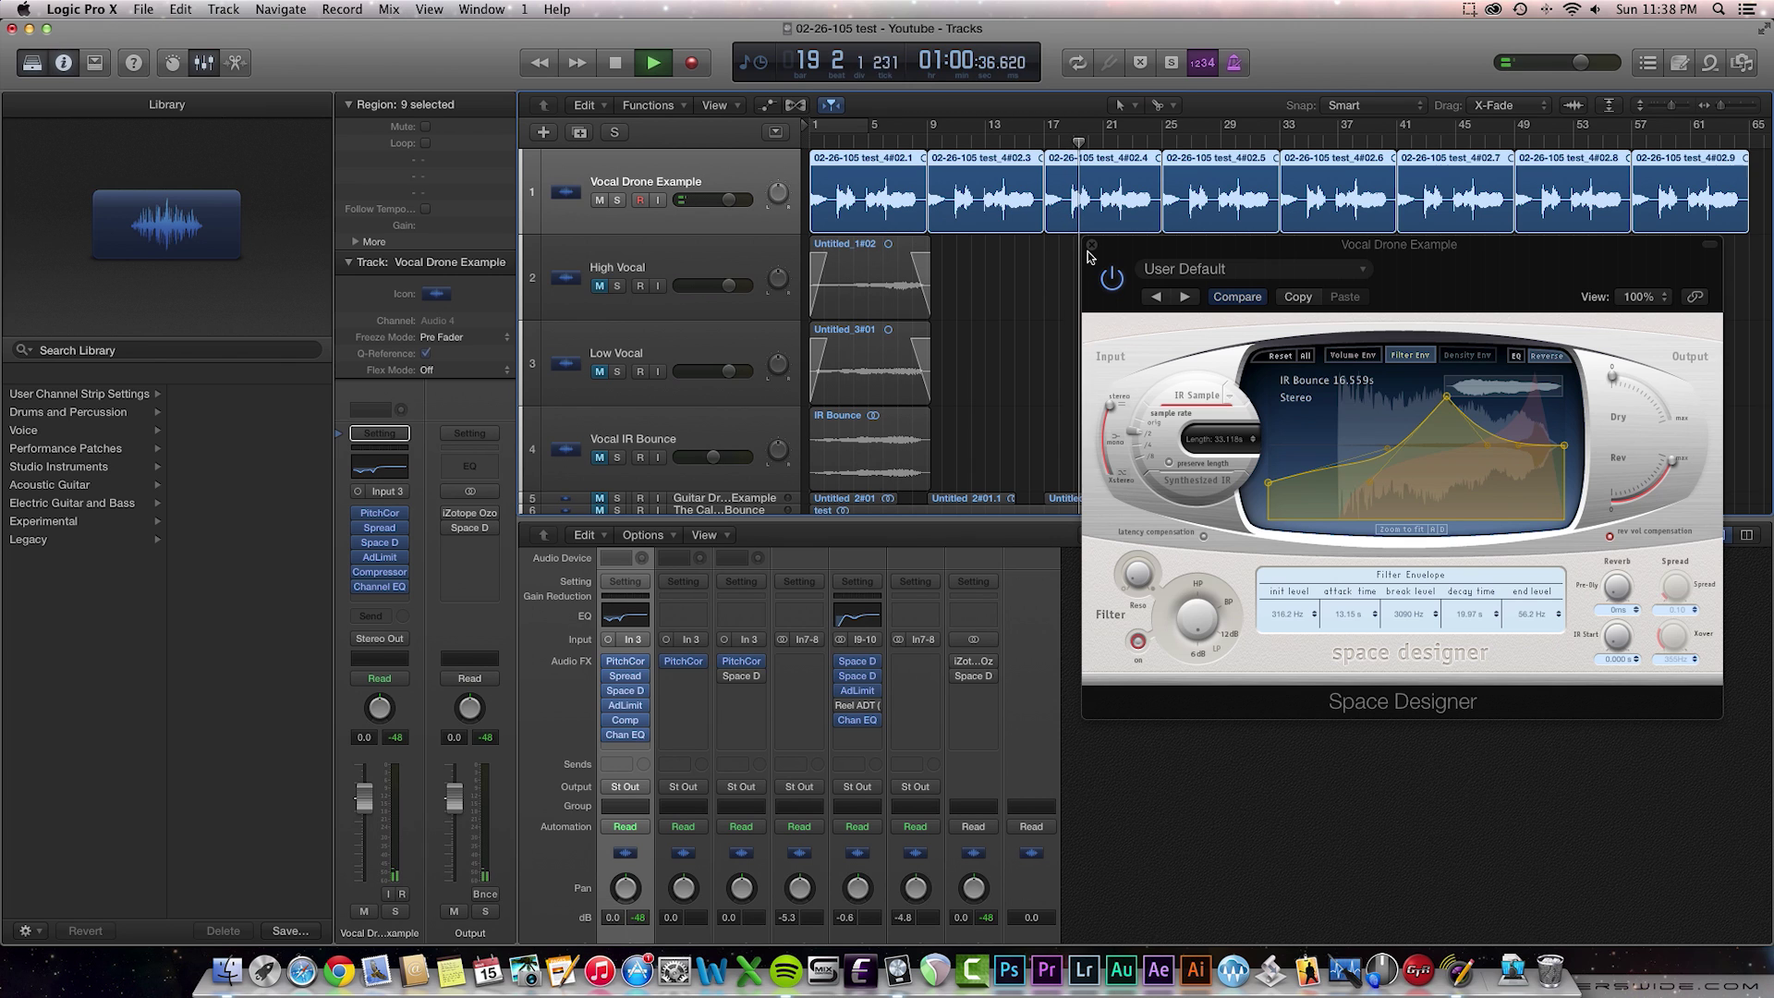